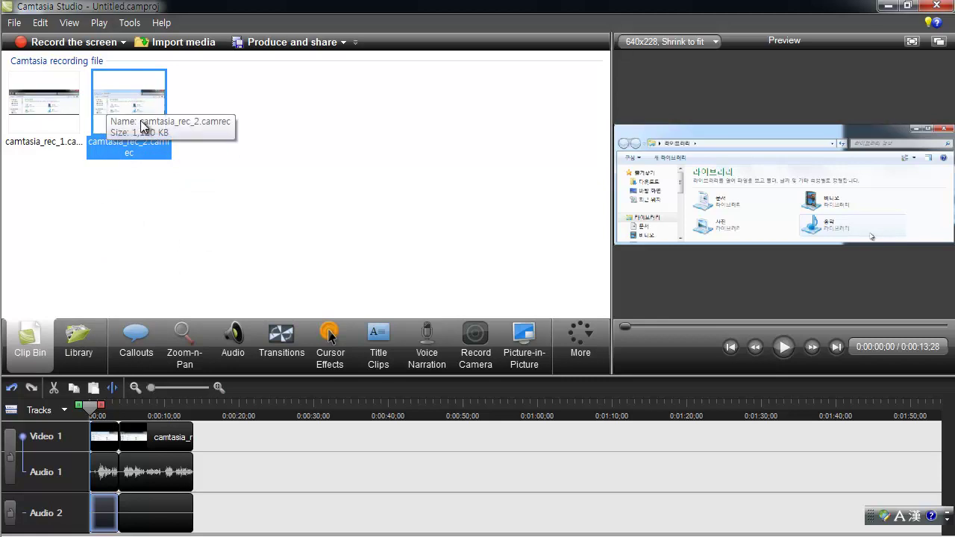
Step: Look through the installed programs for the Camtasia Studio 7 folder and its Camtasia Studio entry
click(216, 134)
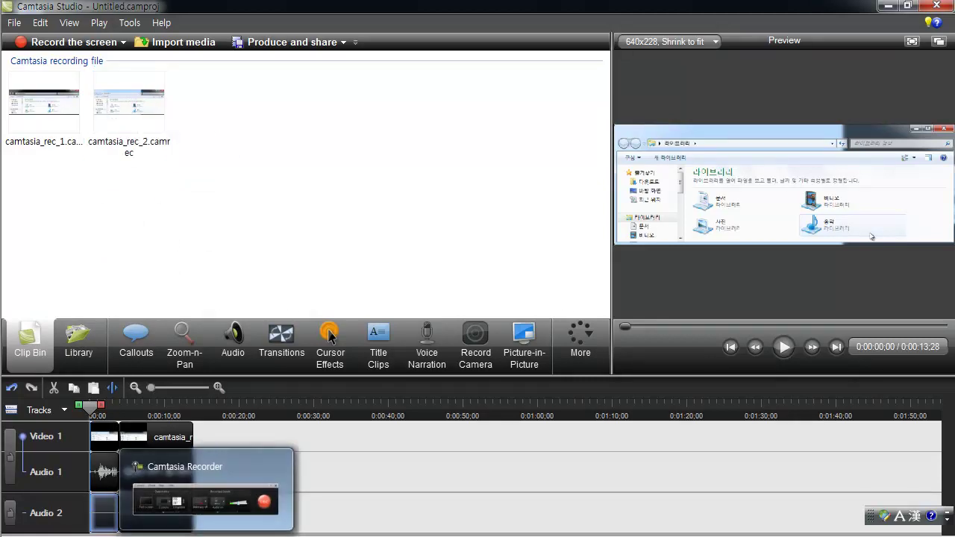
key(super)
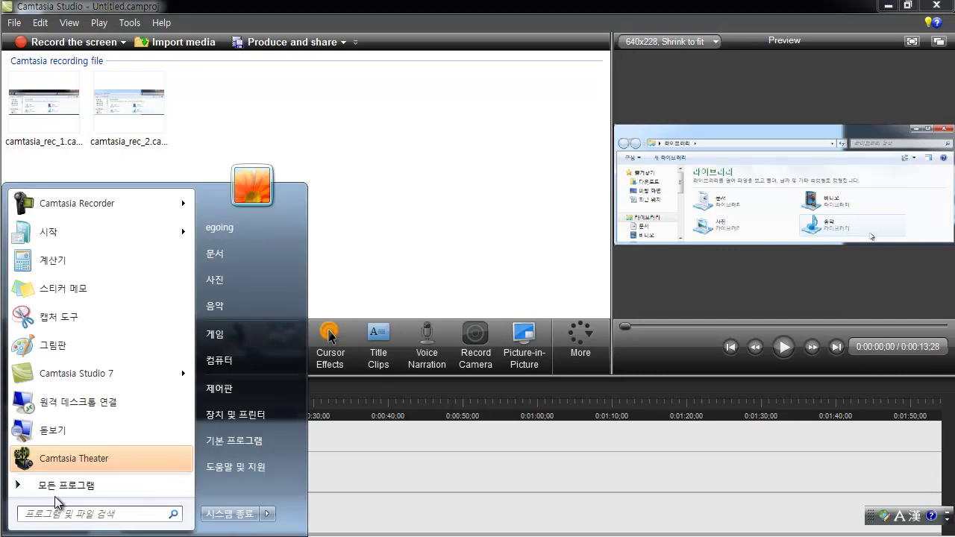
click(31, 488)
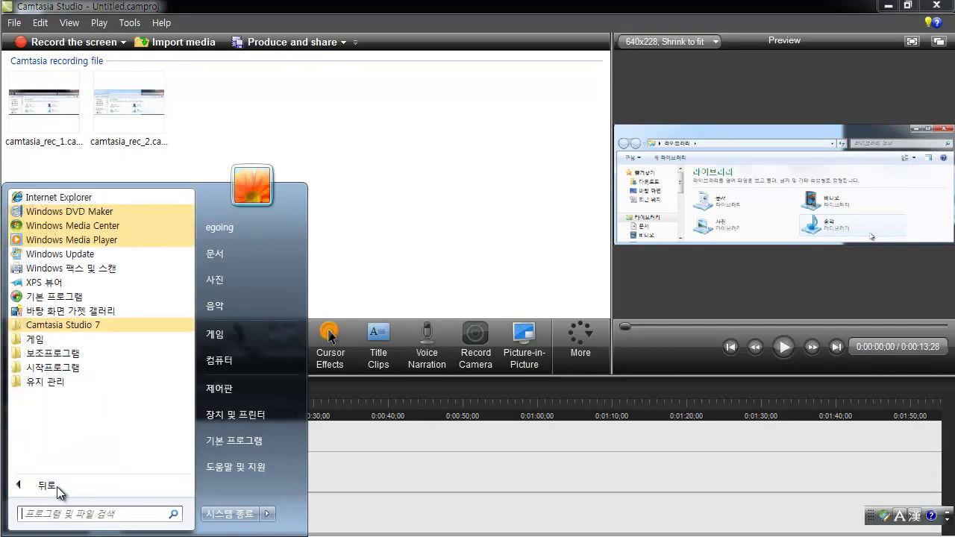
click(90, 330)
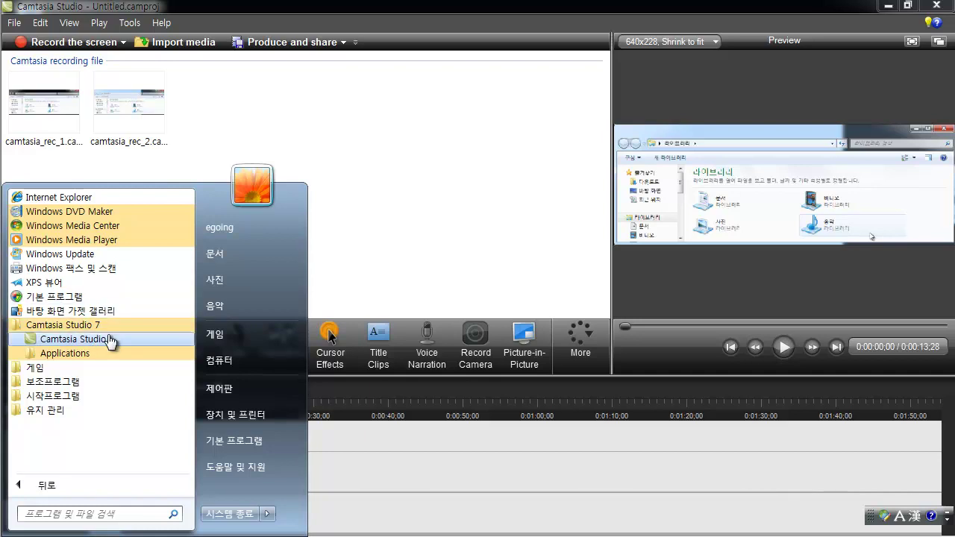
click(467, 211)
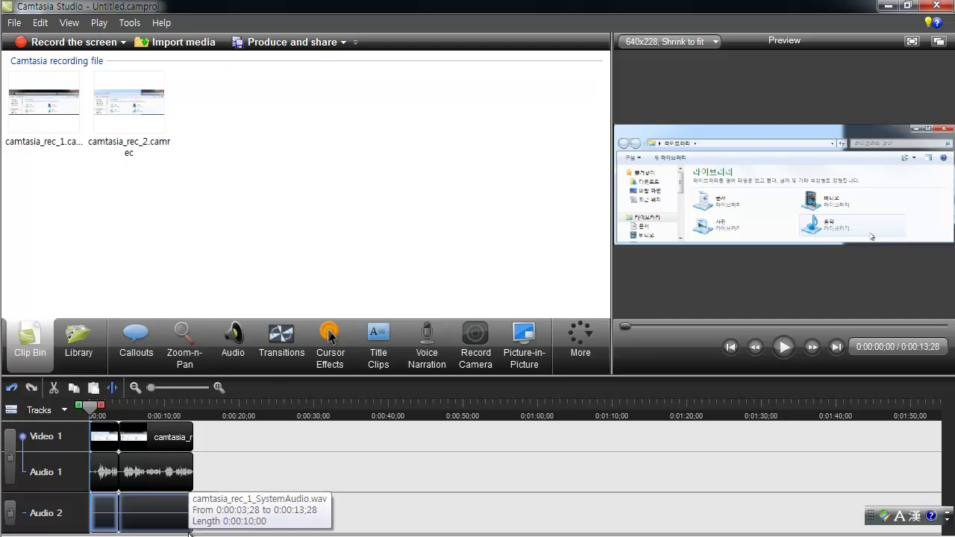
Step: View the companion programs in the Applications subfolder of the Camtasia Studio 7 program group
key(super)
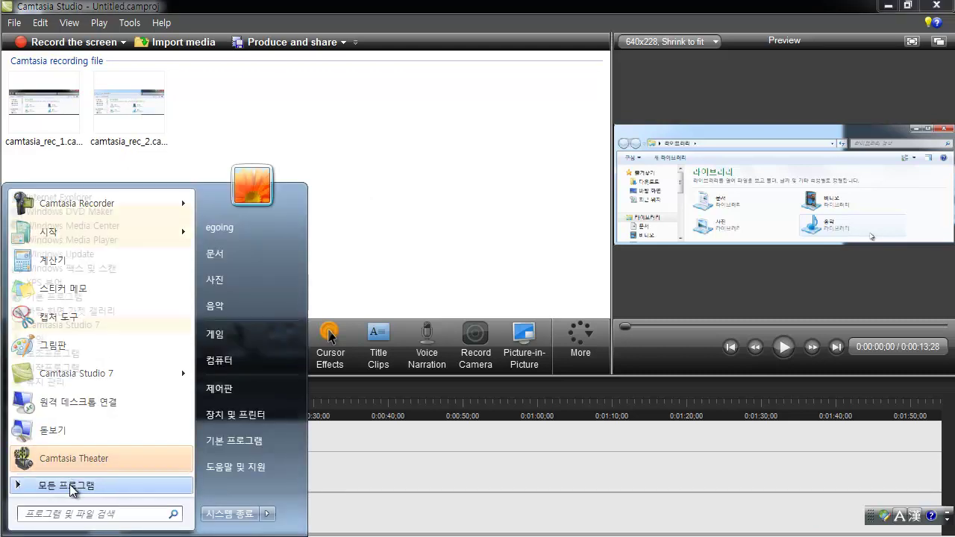
click(64, 485)
click(78, 326)
click(83, 358)
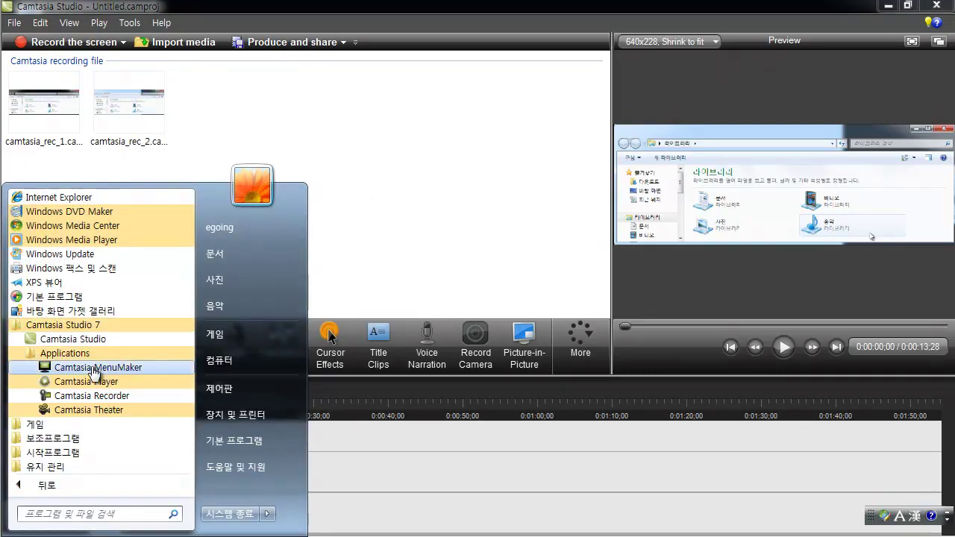
click(414, 179)
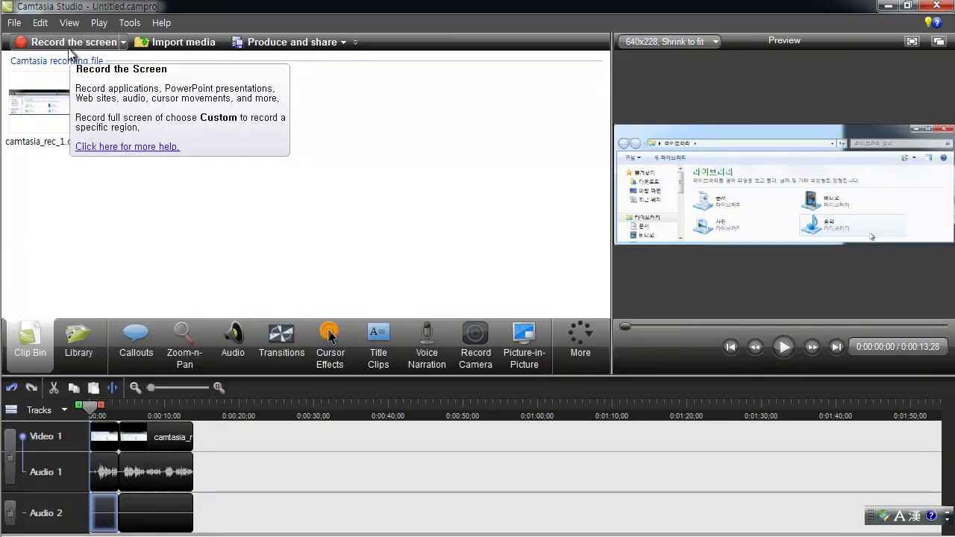
Step: Open Camtasia Recorder from the editor to view it, and return to Camtasia Studio with the recorder minimized
click(123, 44)
click(108, 43)
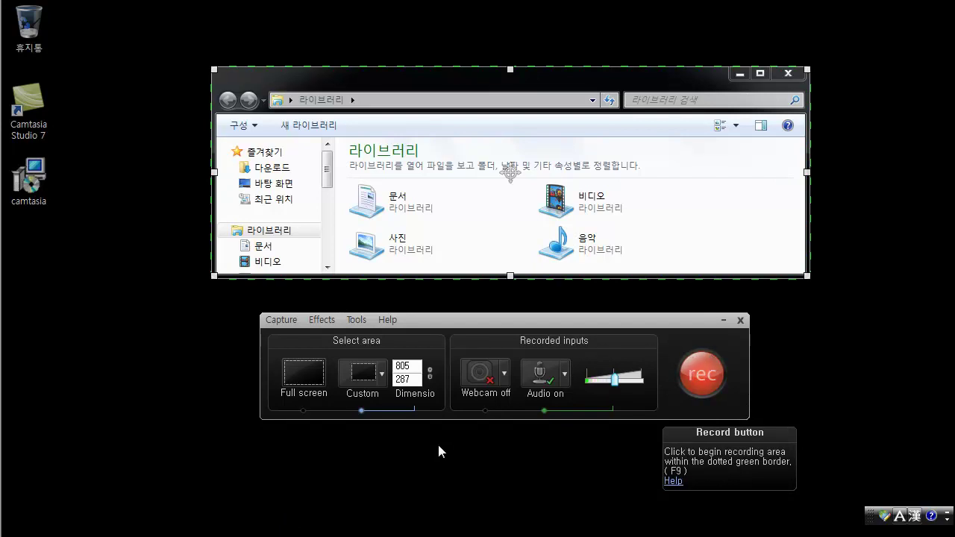
mouse_move(160, 534)
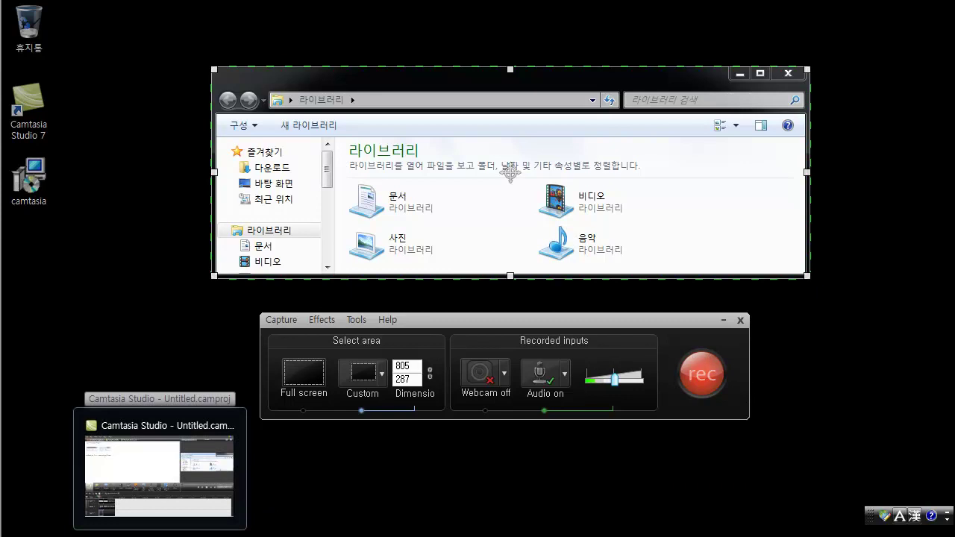
click(159, 533)
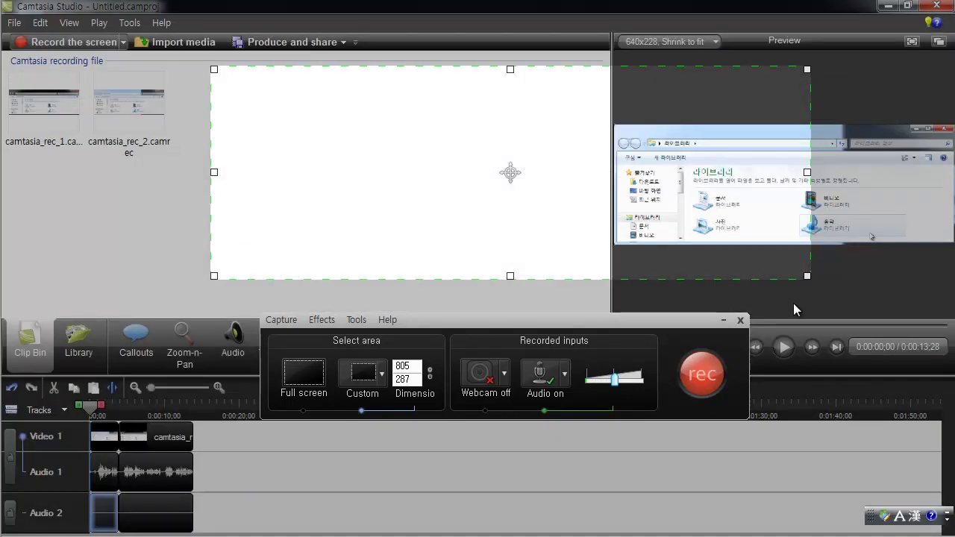
click(722, 320)
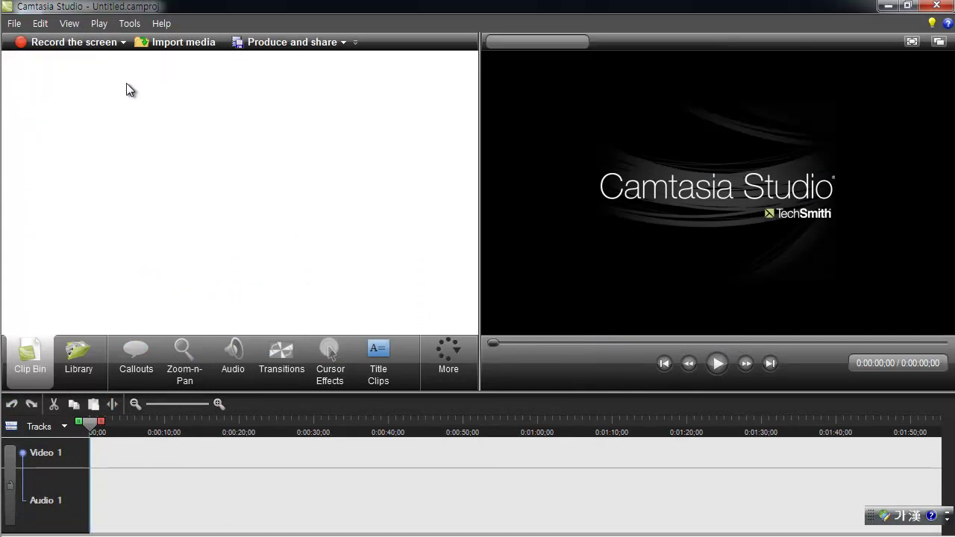
Step: Start a new empty project and import the recording camtasia_rec_1 into the Clip Bin
click(15, 26)
click(32, 40)
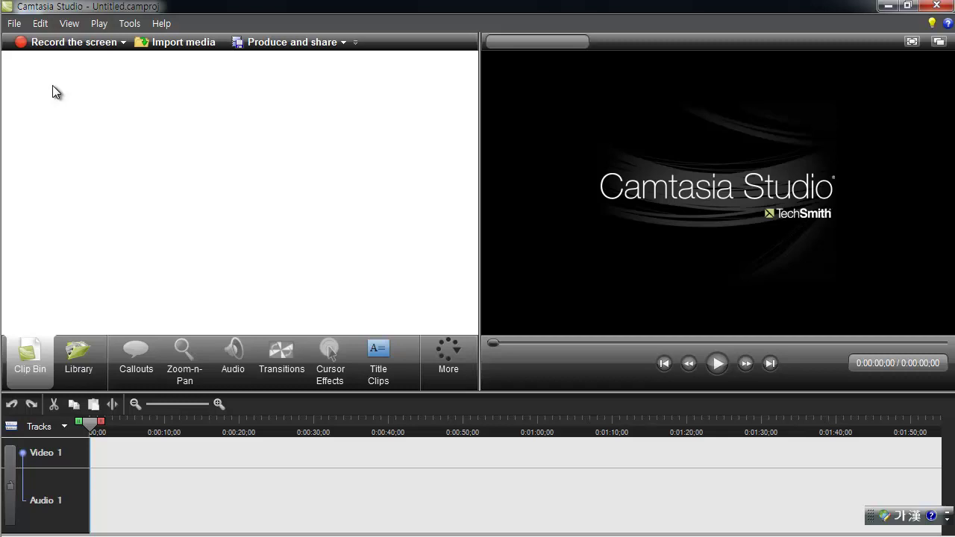
right_click(88, 117)
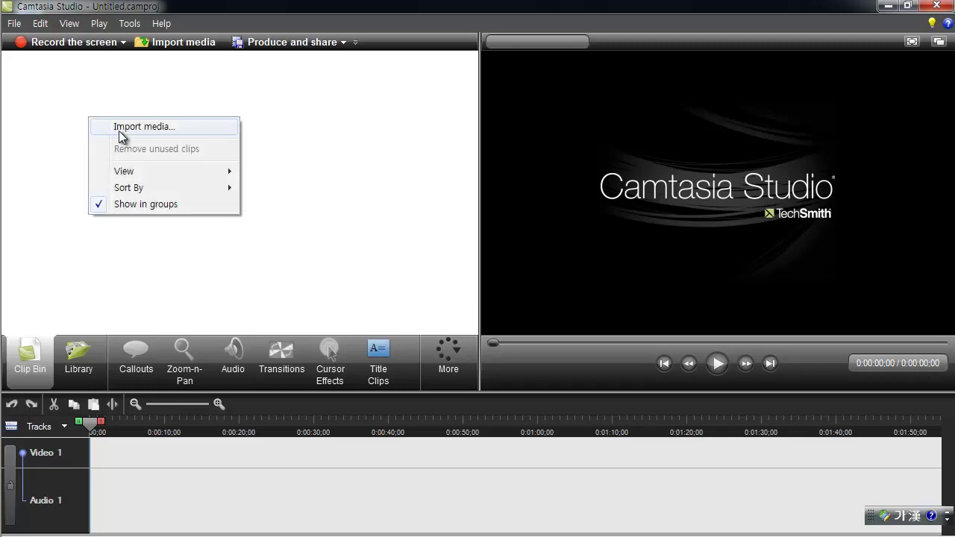
click(119, 124)
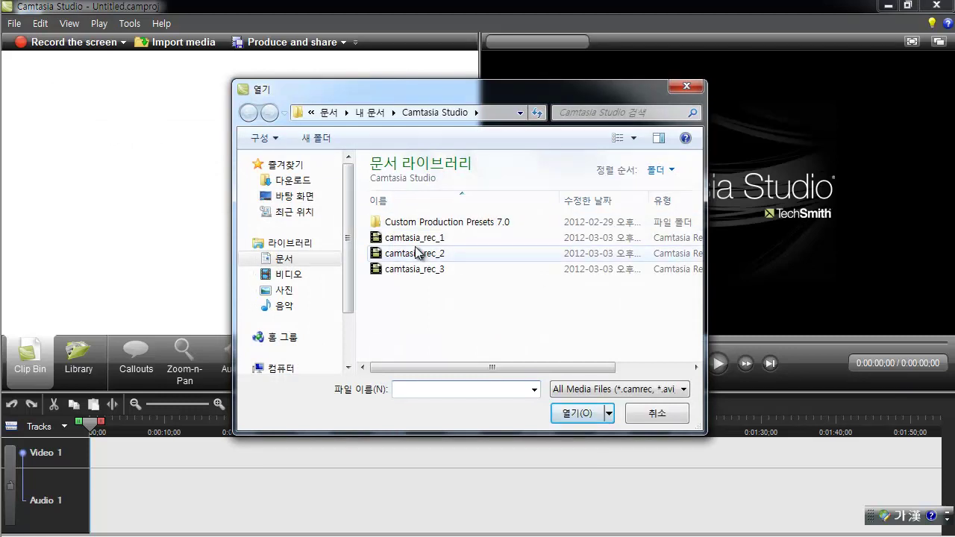
double_click(415, 239)
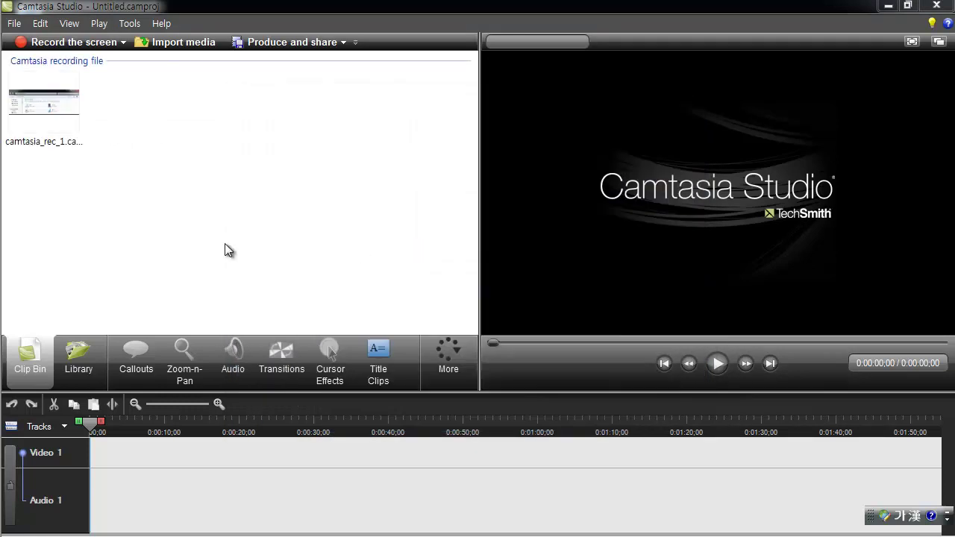
Step: Check the file properties of camtasia_rec_1 while importing media, and import camtasia_rec_2 into the Clip Bin
click(32, 105)
right_click(177, 151)
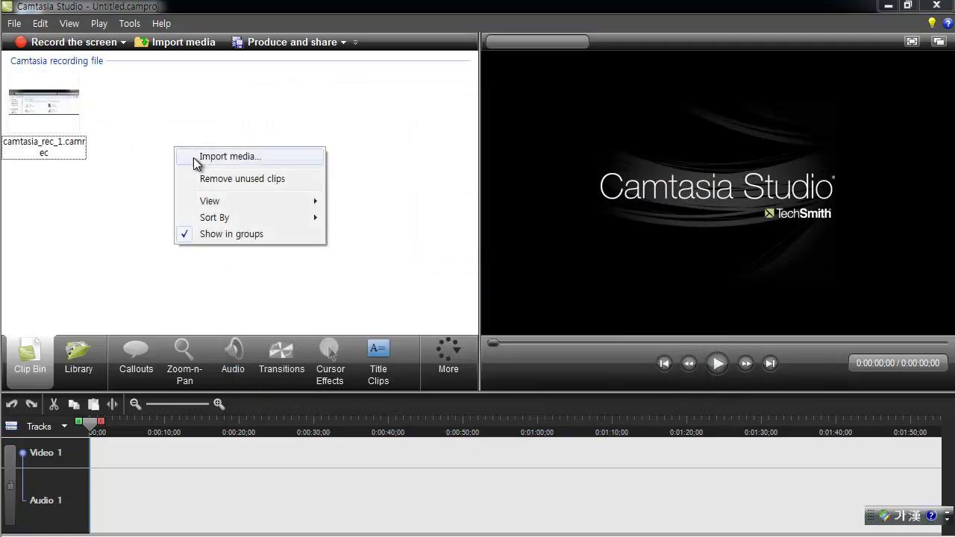
click(196, 159)
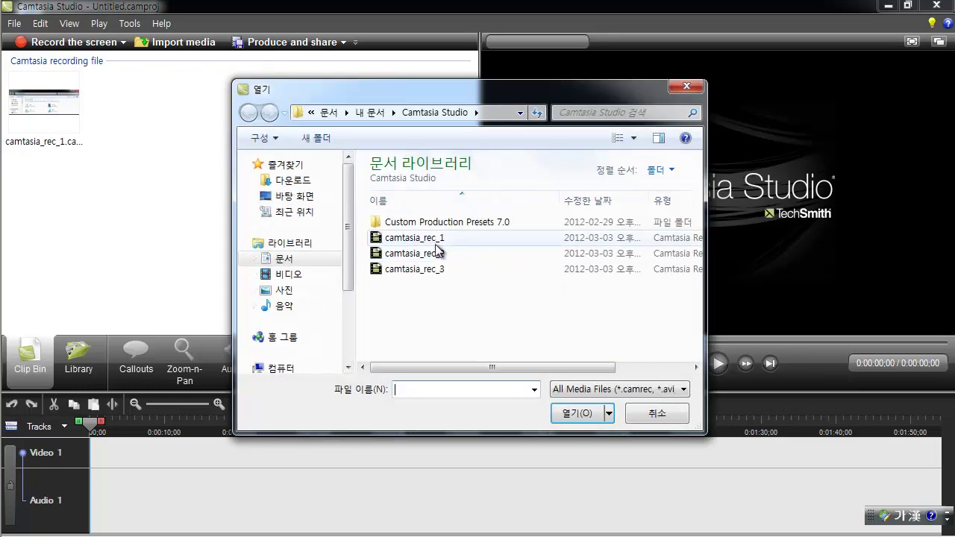
click(456, 238)
right_click(422, 237)
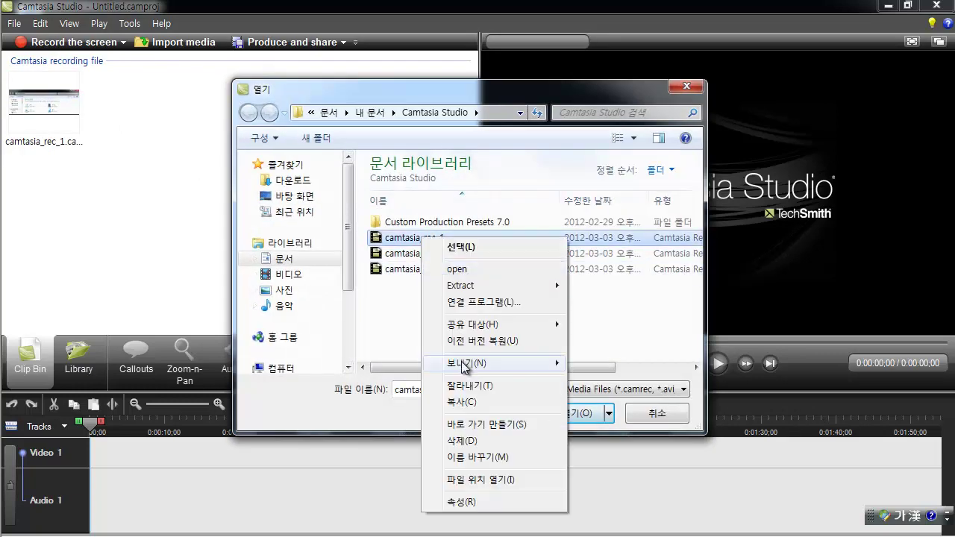
click(468, 503)
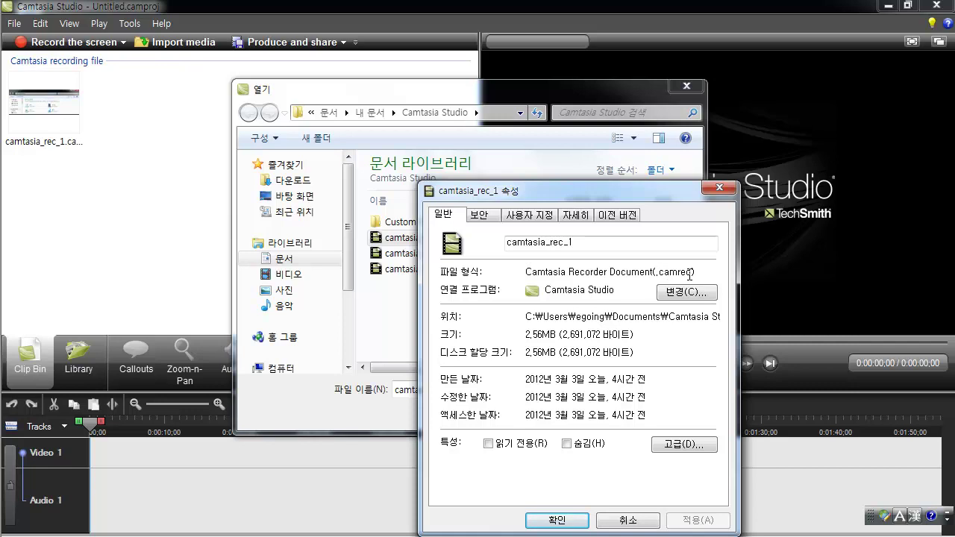
click(721, 190)
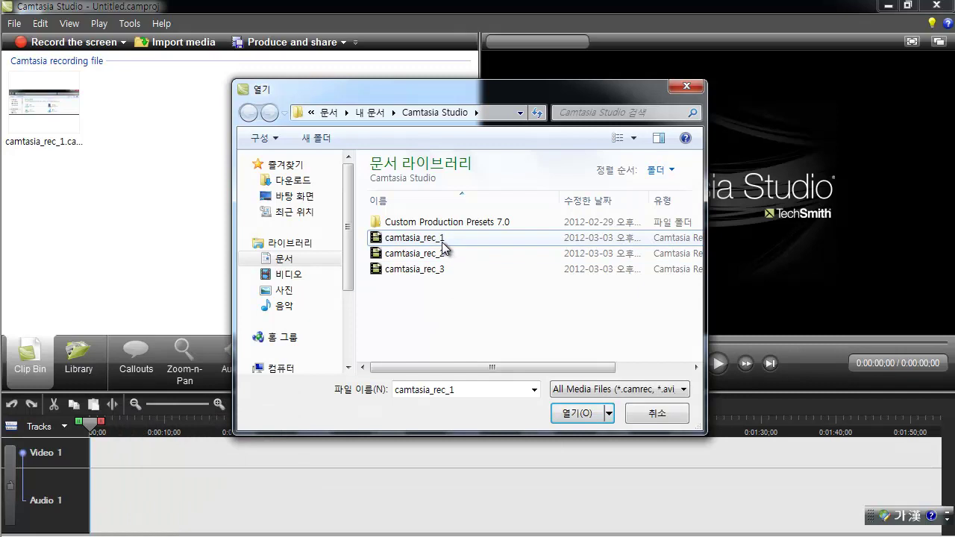
double_click(439, 254)
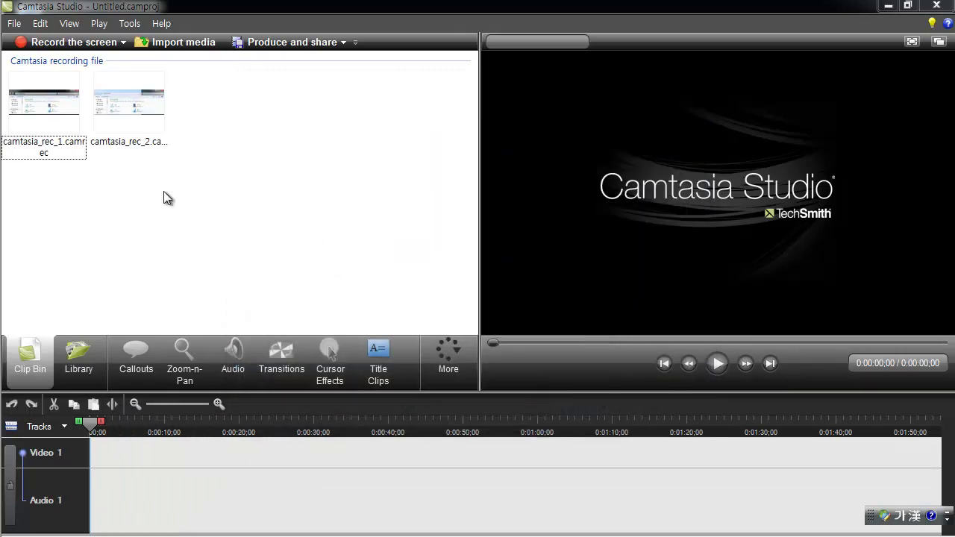
Step: Add the camtasia_rec_1 clip from the Clip Bin to the empty timeline
click(38, 115)
drag(40, 111, 132, 467)
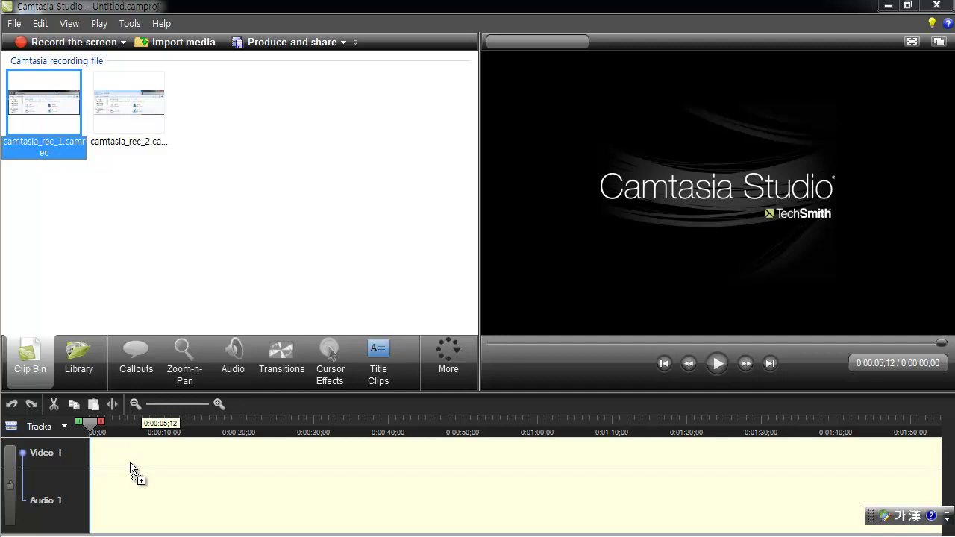
drag(130, 464, 130, 462)
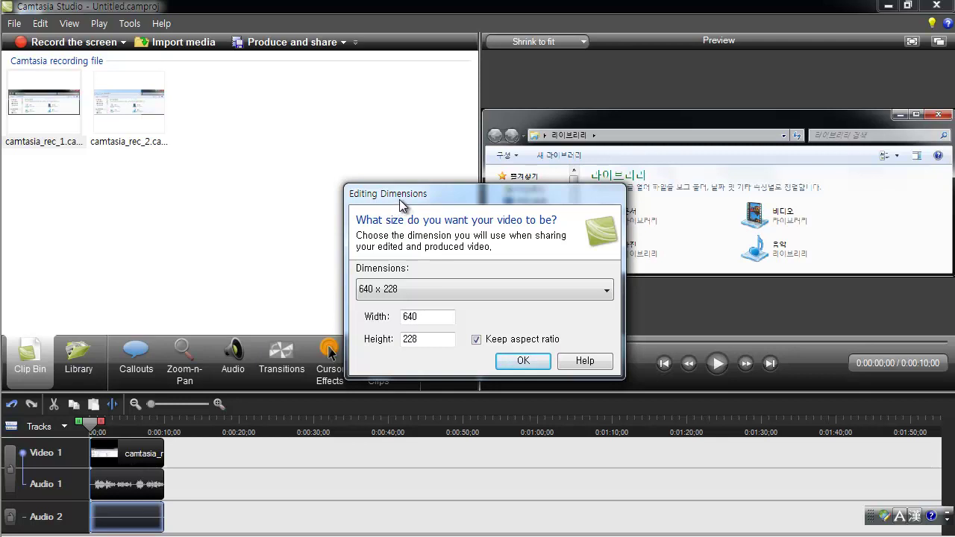
Step: Set the project's editing dimensions to the 1280 x 720 YouTube & HD preset
drag(400, 200, 445, 145)
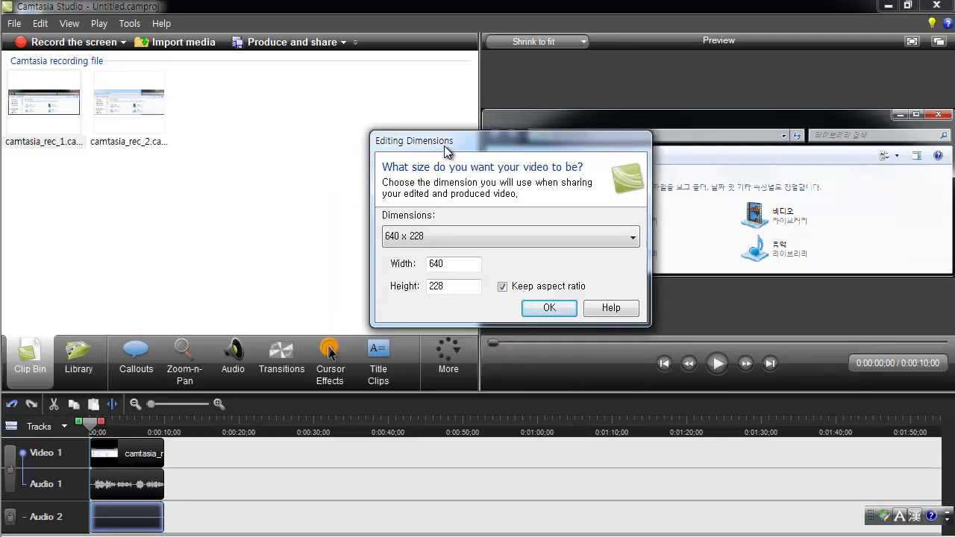
click(450, 241)
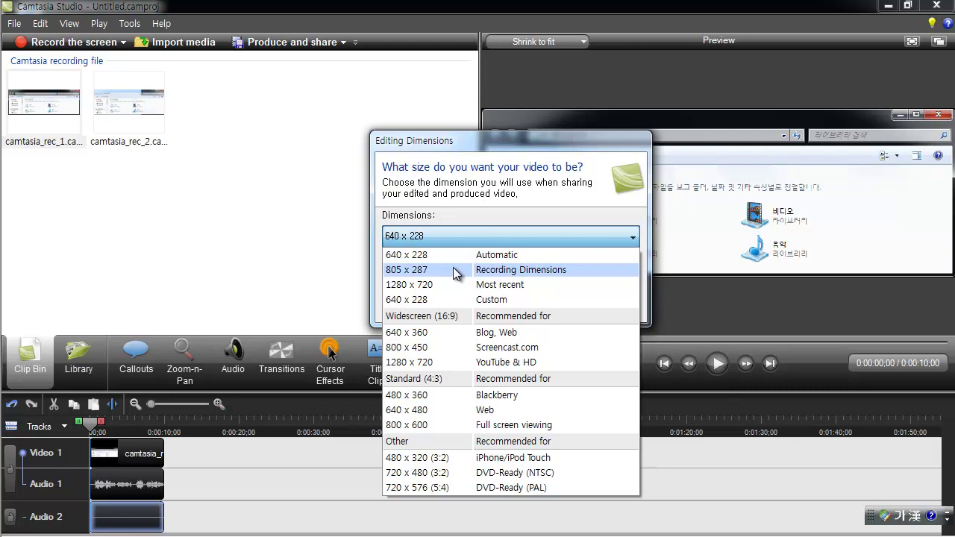
click(453, 270)
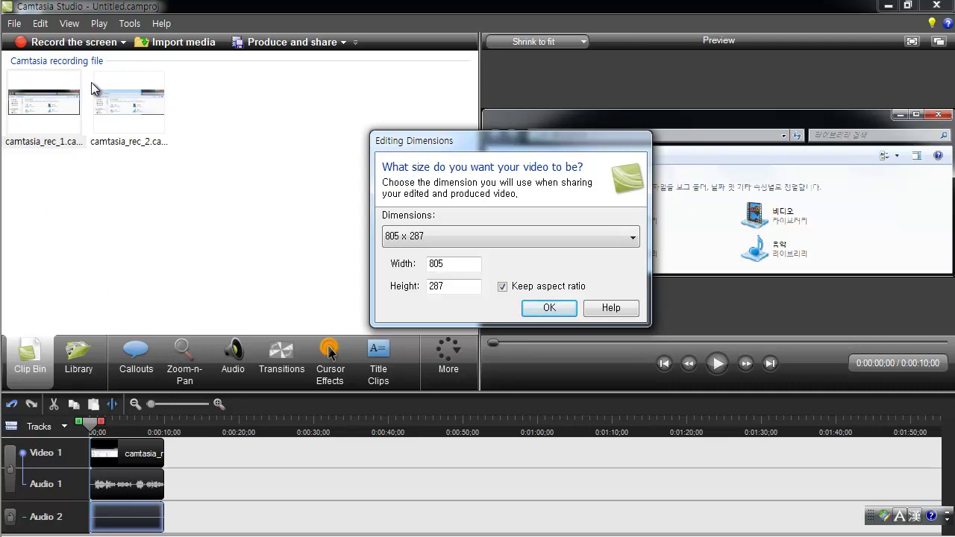
click(416, 236)
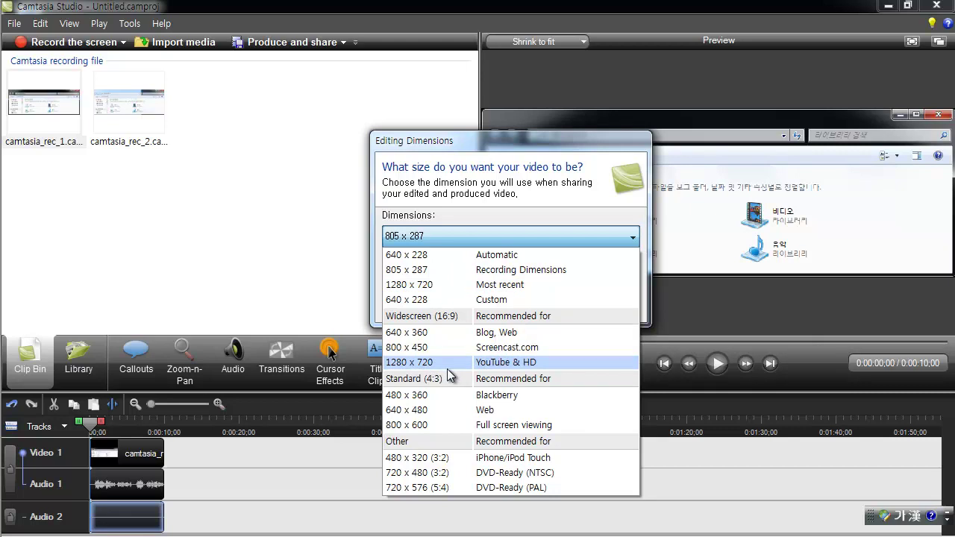
click(485, 363)
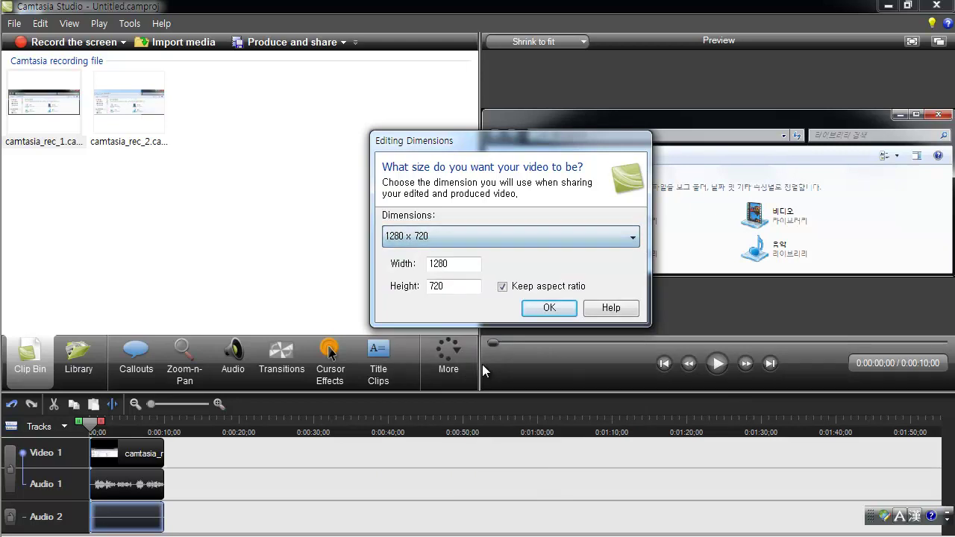
click(544, 313)
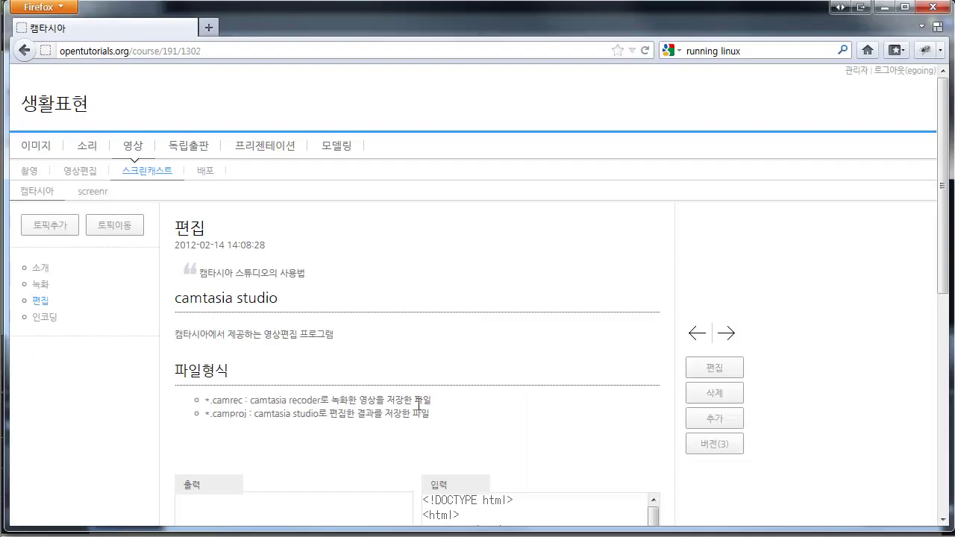
Step: Read the .camrec and .camproj file format descriptions on the Firefox course page, and return to Camtasia Studio
scroll(416, 405, down, 2)
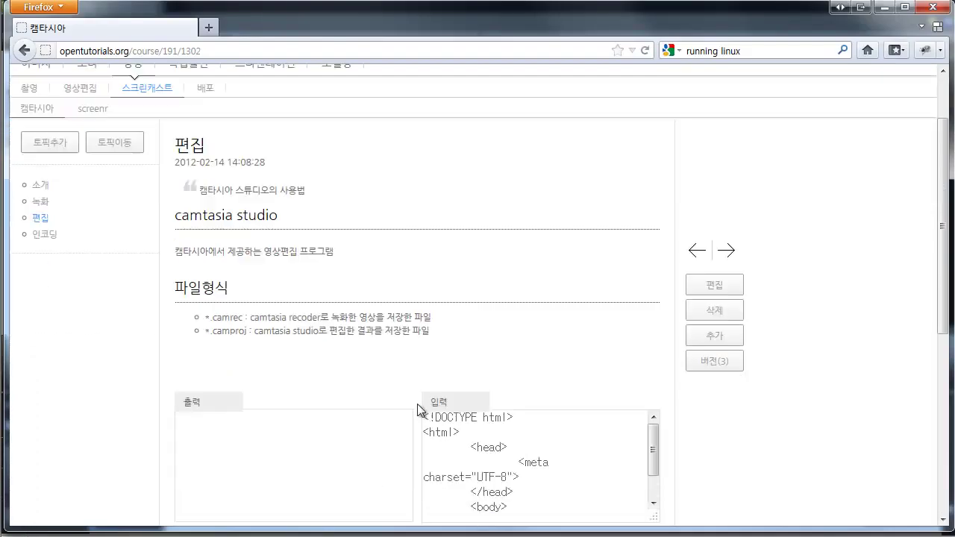
double_click(230, 317)
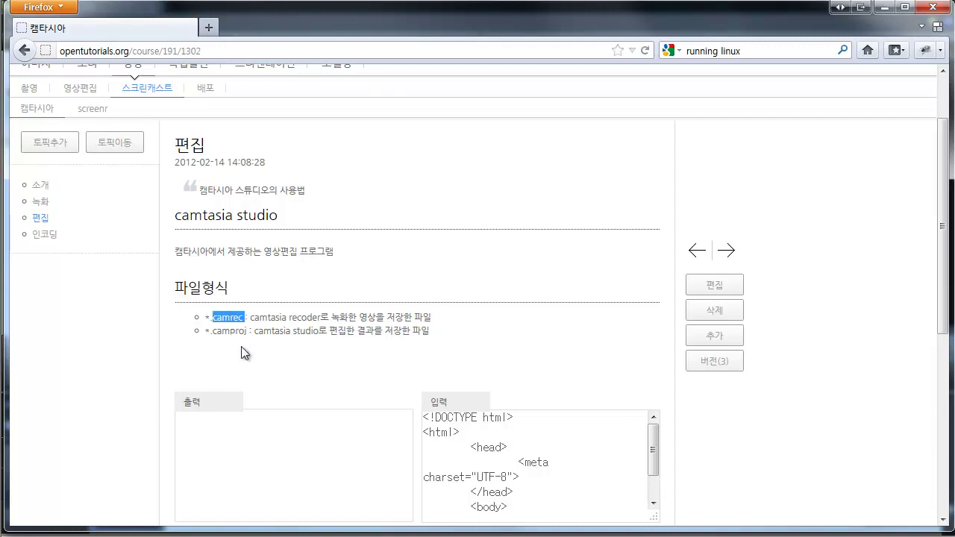
double_click(227, 330)
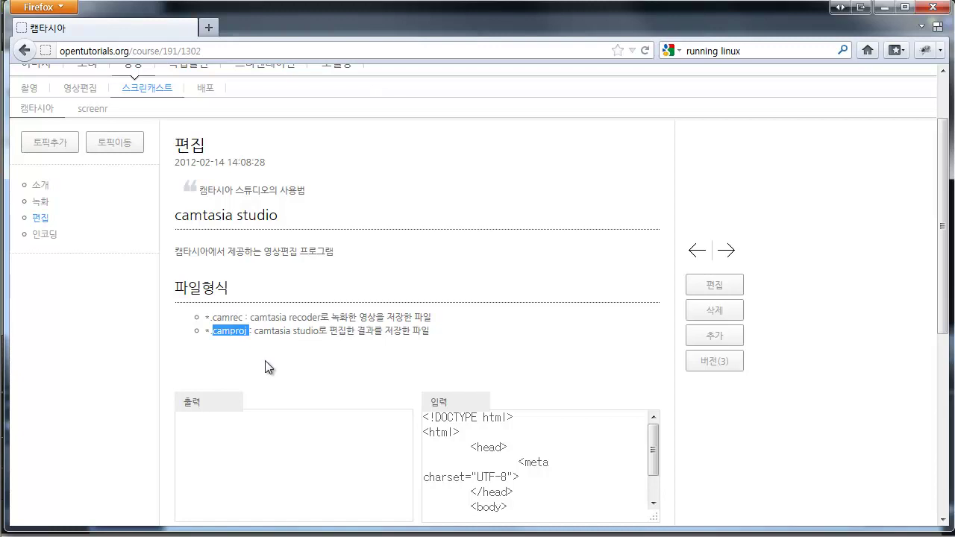
double_click(227, 317)
click(233, 330)
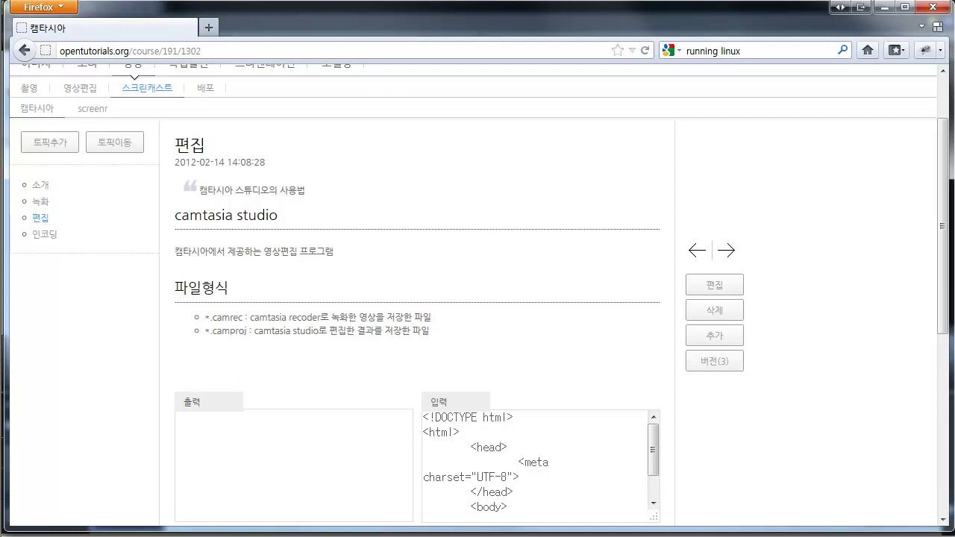
click(245, 536)
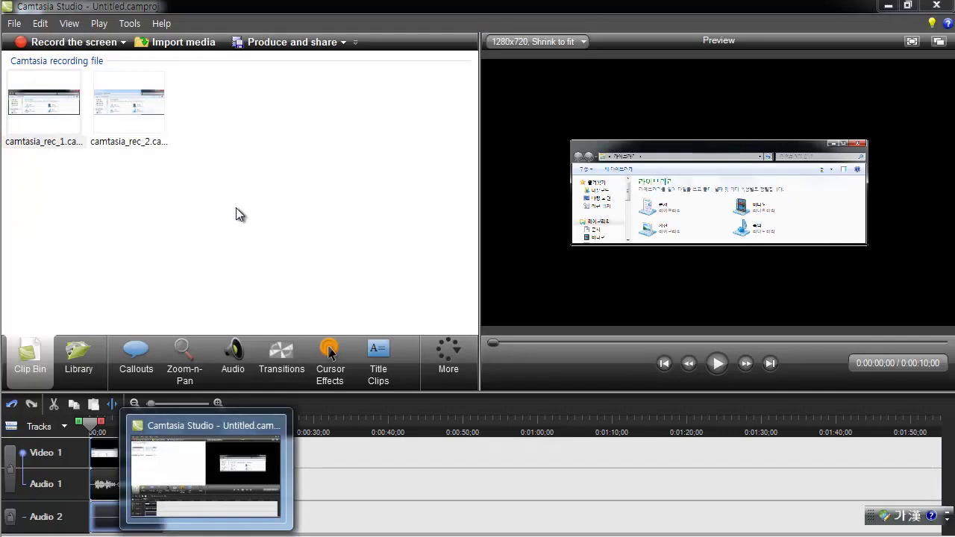
Step: Start a new project and discard the changes to Untitled.camproj
click(14, 23)
click(34, 42)
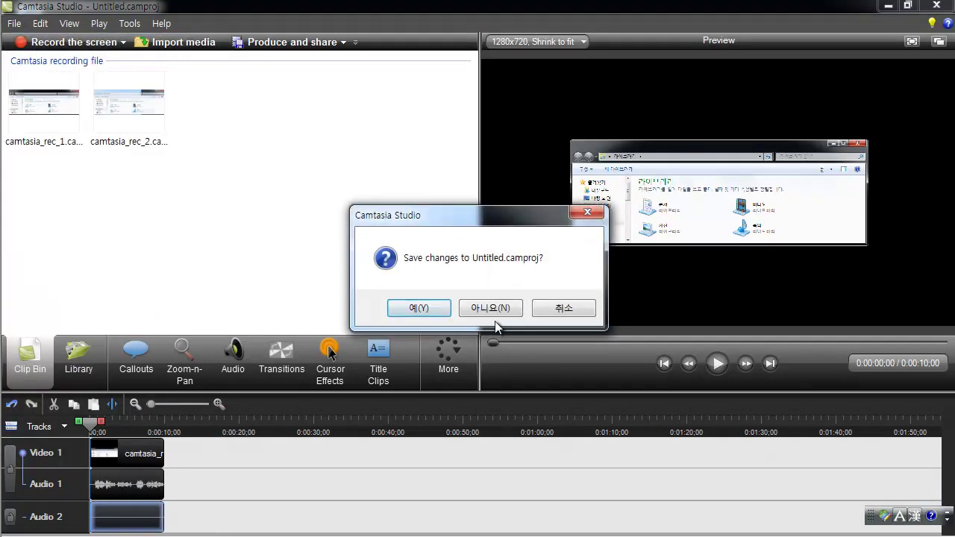
key(n)
Step: Import the camtasia_rec_1 recording into the Clip Bin and add it to the start of the timeline
right_click(218, 186)
click(236, 190)
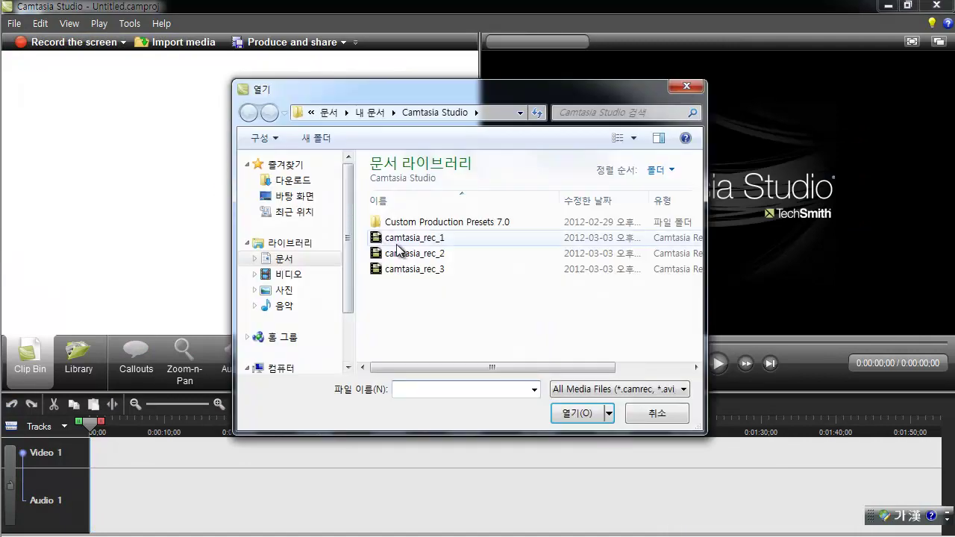
double_click(393, 251)
drag(43, 108, 145, 501)
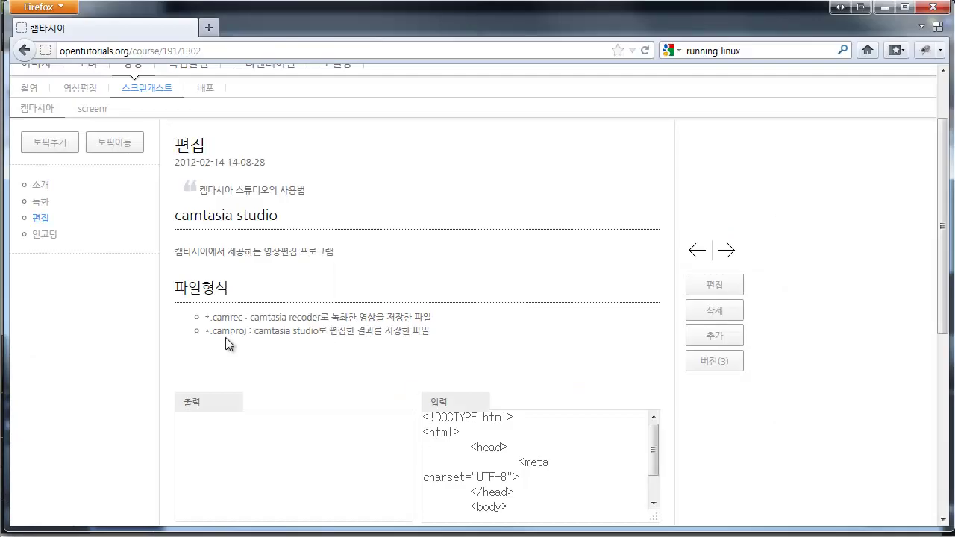
Step: Switch to Firefox and review the .camrec and .camproj file format descriptions on the course page
double_click(225, 318)
click(235, 333)
double_click(234, 333)
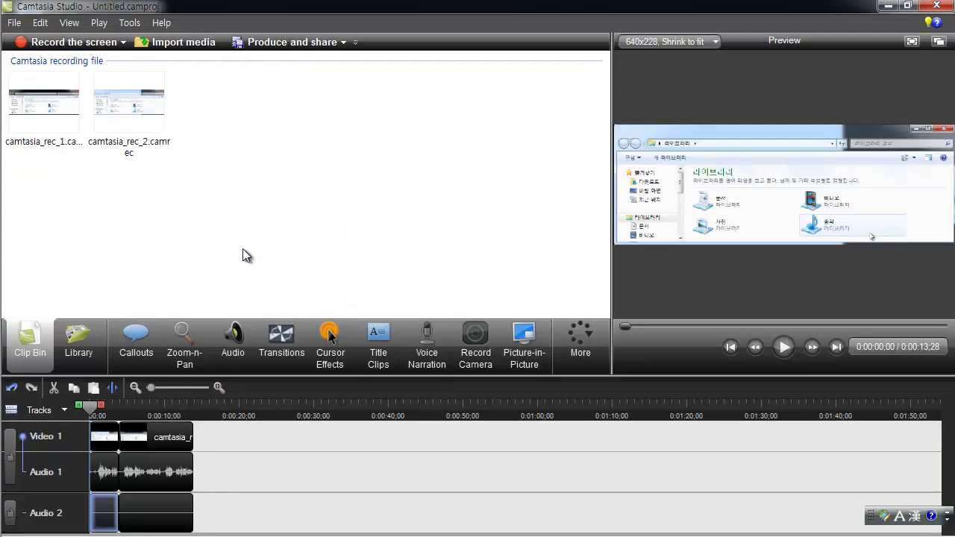
Step: Widen the preview area, and view the Library, Callouts, Zoom-n-Pan, Audio and Cursor Effects tools before returning to the Clip Bin
drag(615, 194, 455, 196)
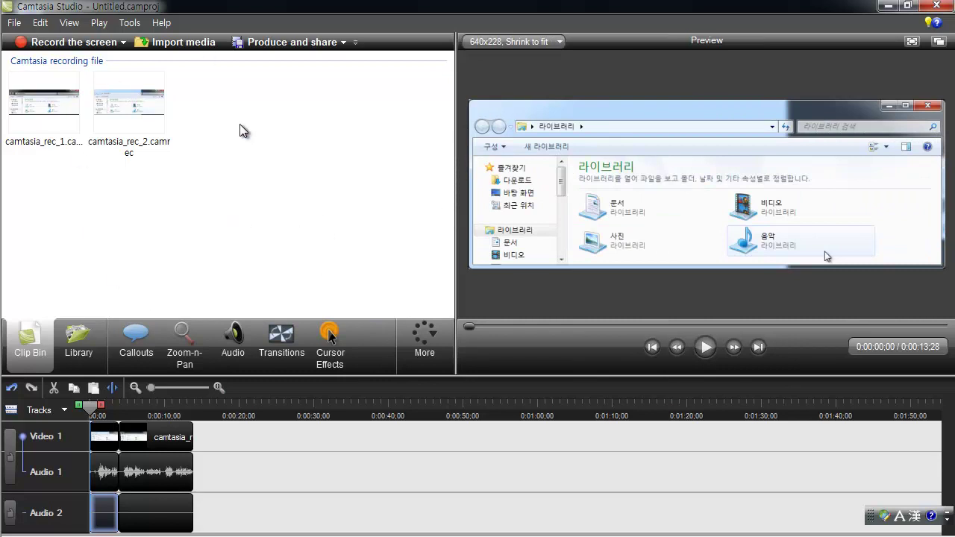
click(82, 351)
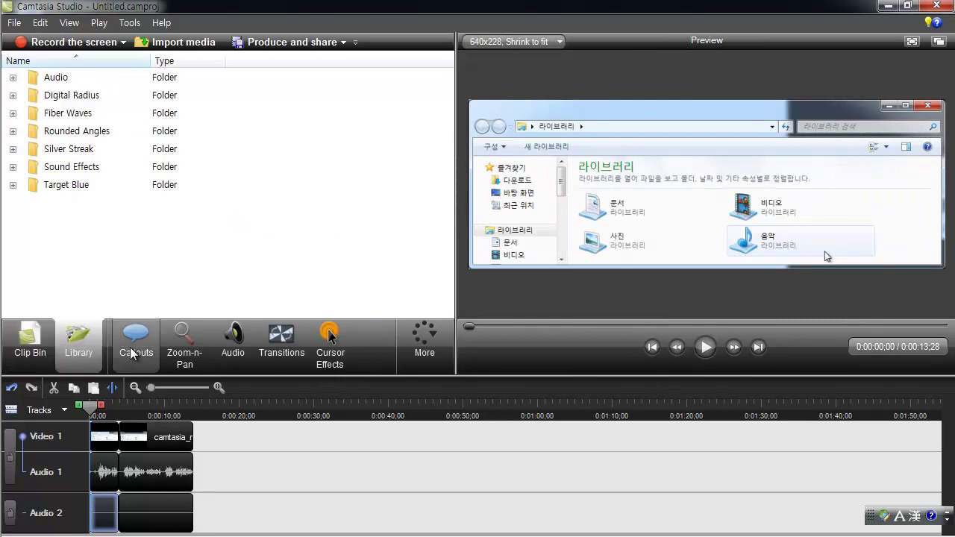
click(136, 347)
click(185, 345)
click(233, 347)
click(330, 347)
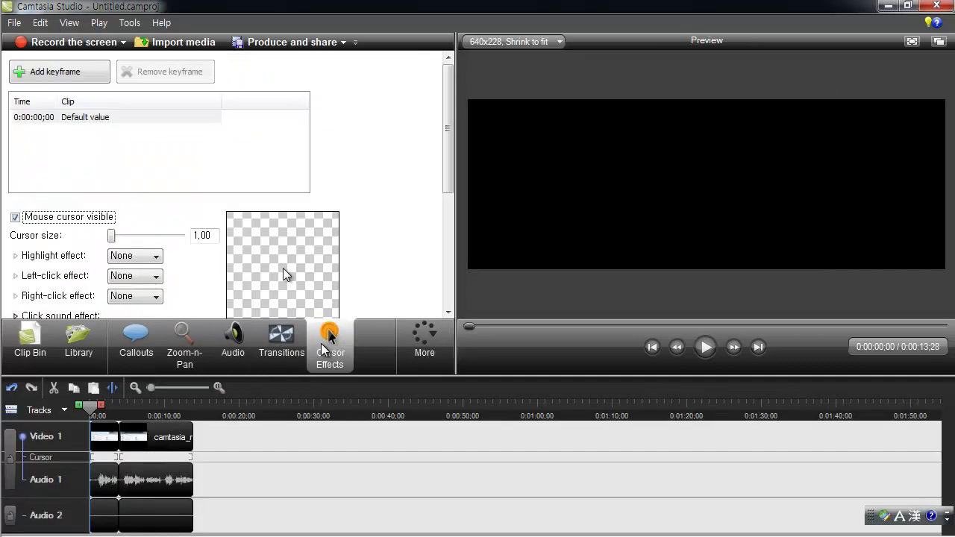
click(30, 347)
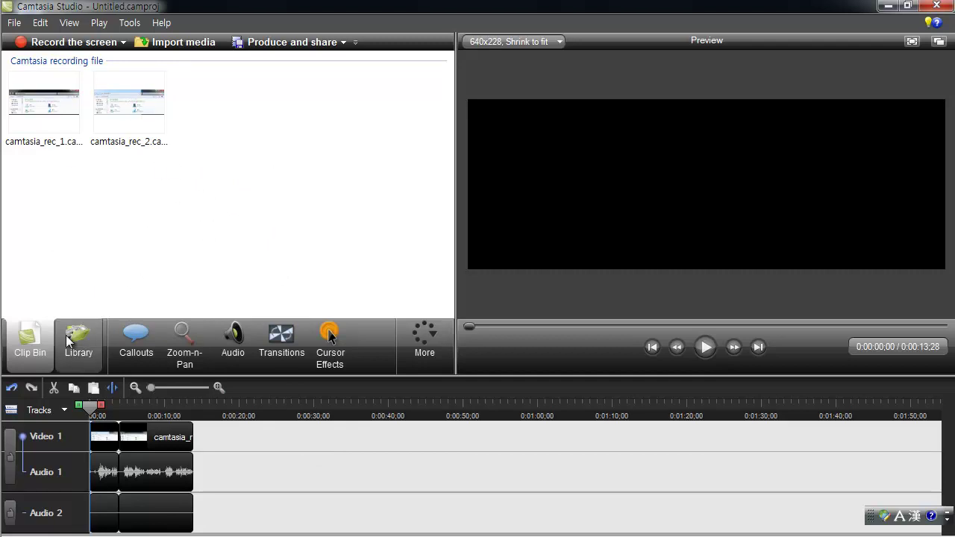
mouse_move(47, 342)
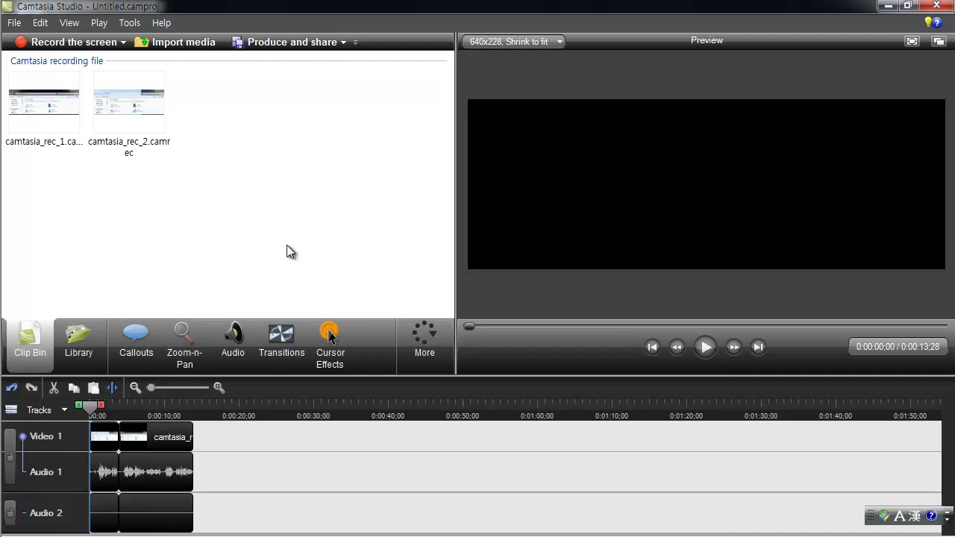
Step: Open the screen recorder to view its capture area and input settings, and dismiss it without recording
key(ctrl+r)
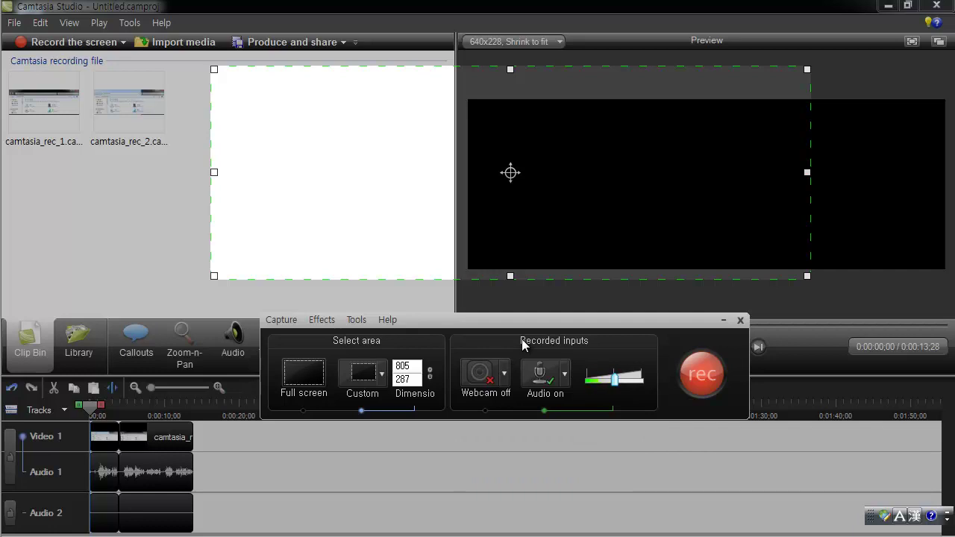
click(153, 238)
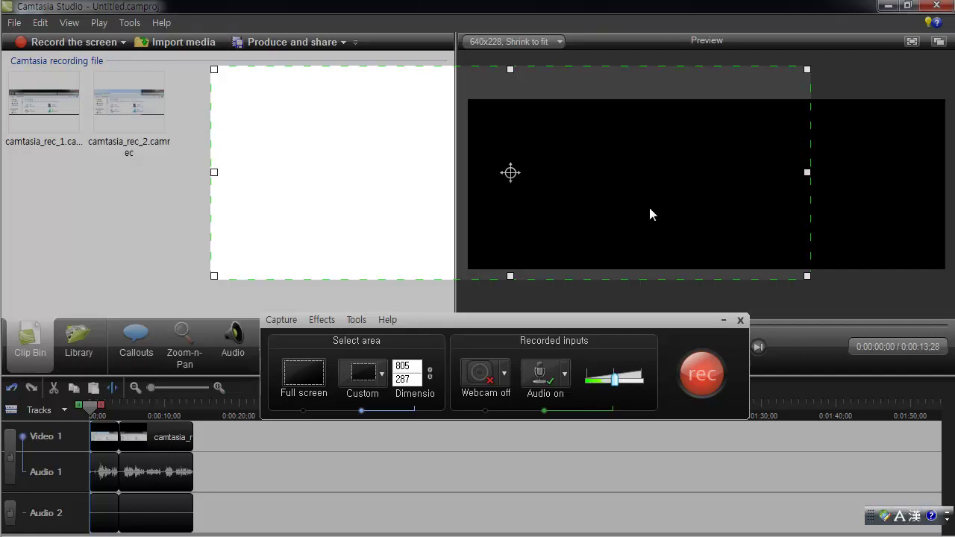
click(723, 320)
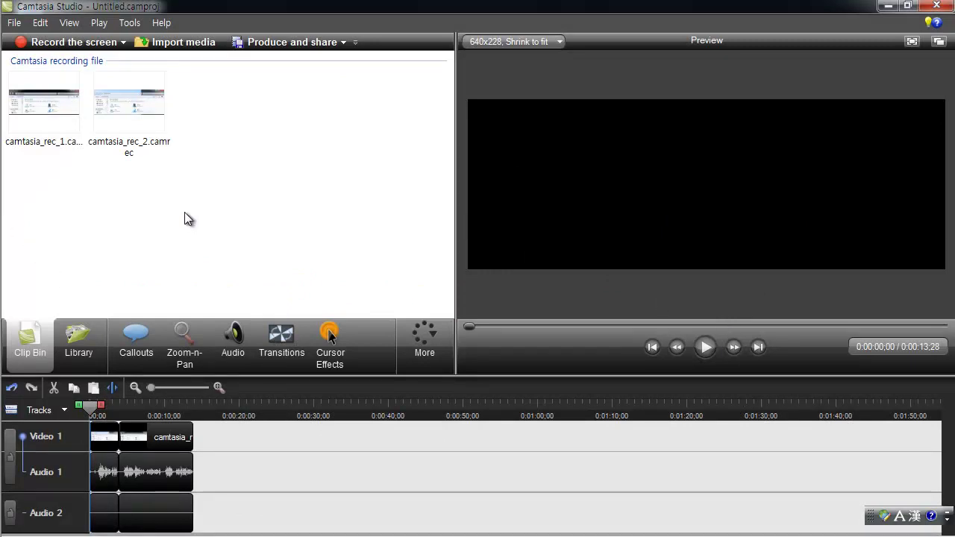
Step: Import the Hydrangeas.jpg image from the sample pictures folder into the Clip Bin
right_click(232, 181)
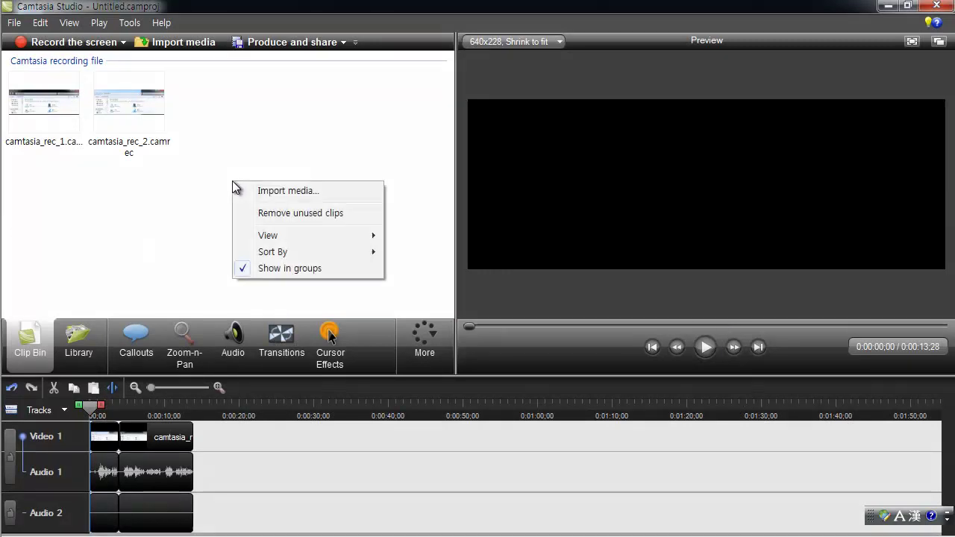
click(262, 149)
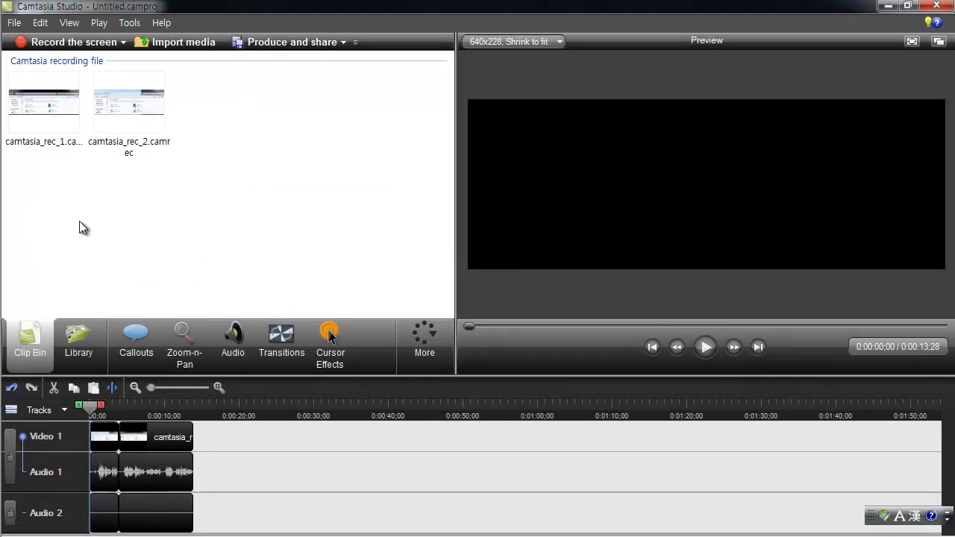
right_click(294, 189)
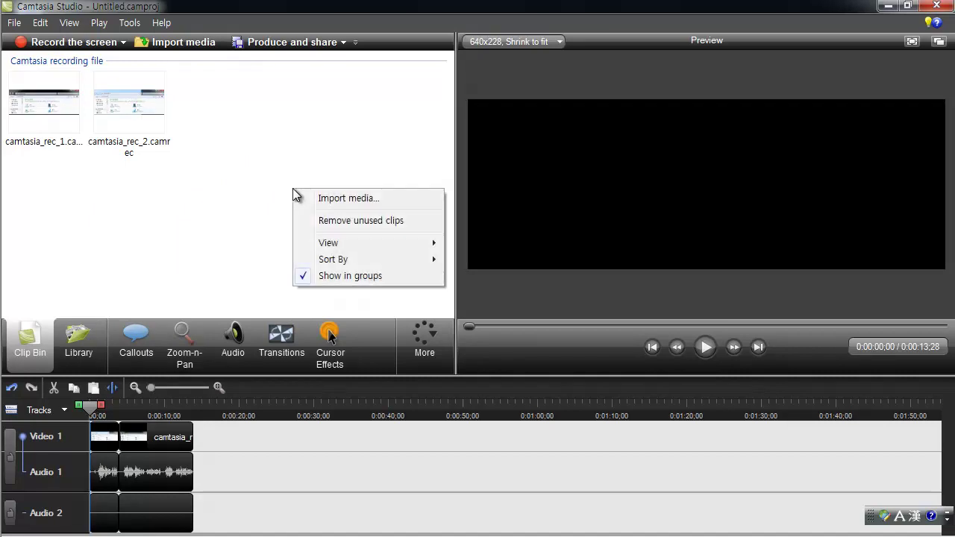
click(358, 200)
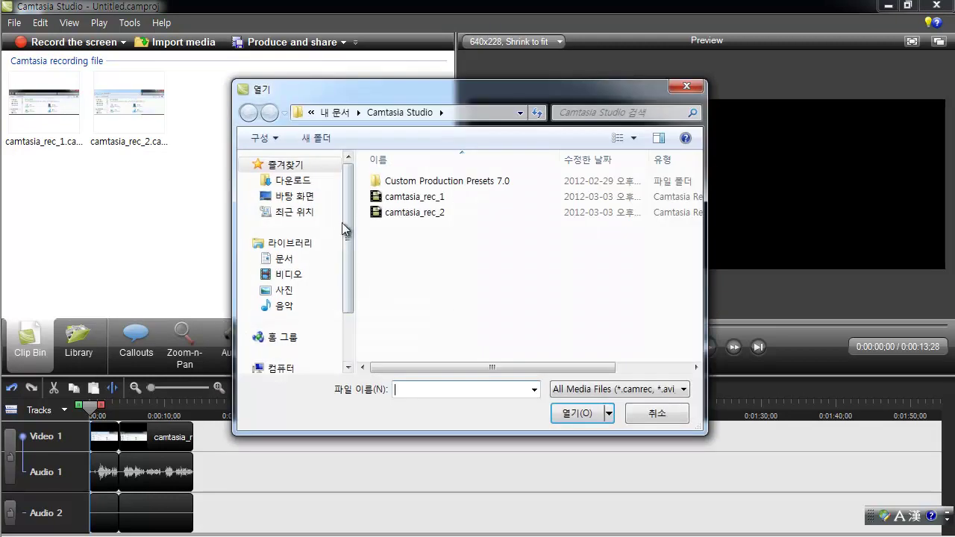
click(291, 293)
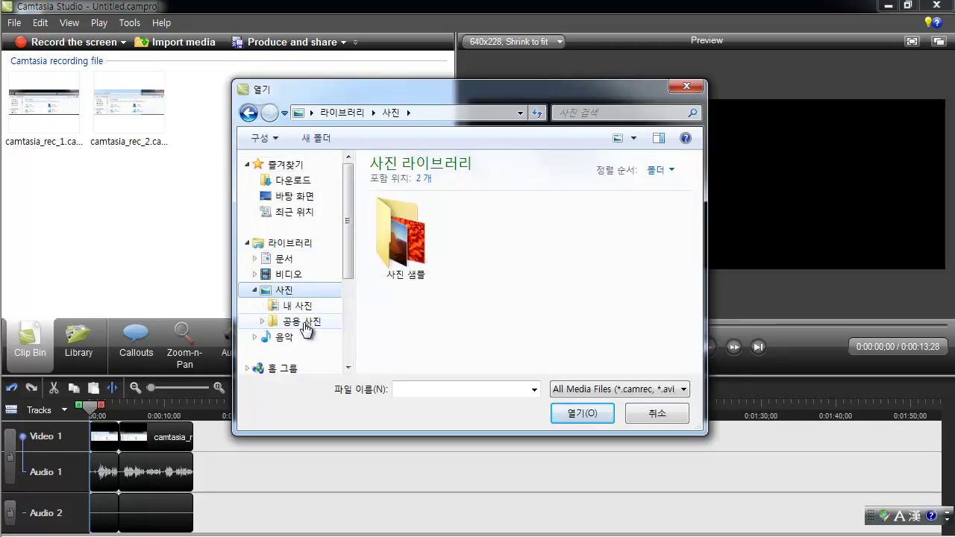
double_click(403, 231)
click(515, 241)
click(573, 240)
click(574, 413)
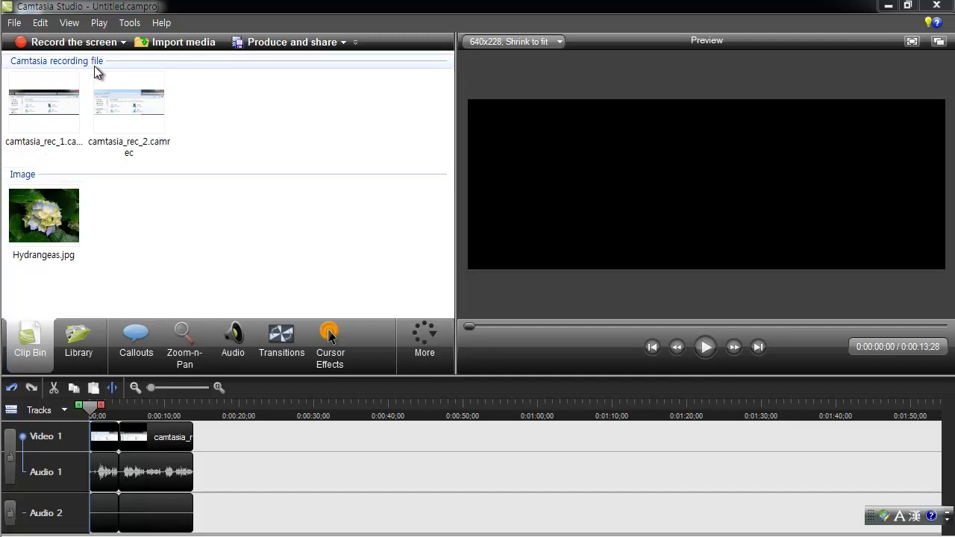
Step: Examine the two recordings and the Hydrangeas.jpg image in the Clip Bin, including the image's file details
click(113, 103)
click(52, 109)
click(109, 110)
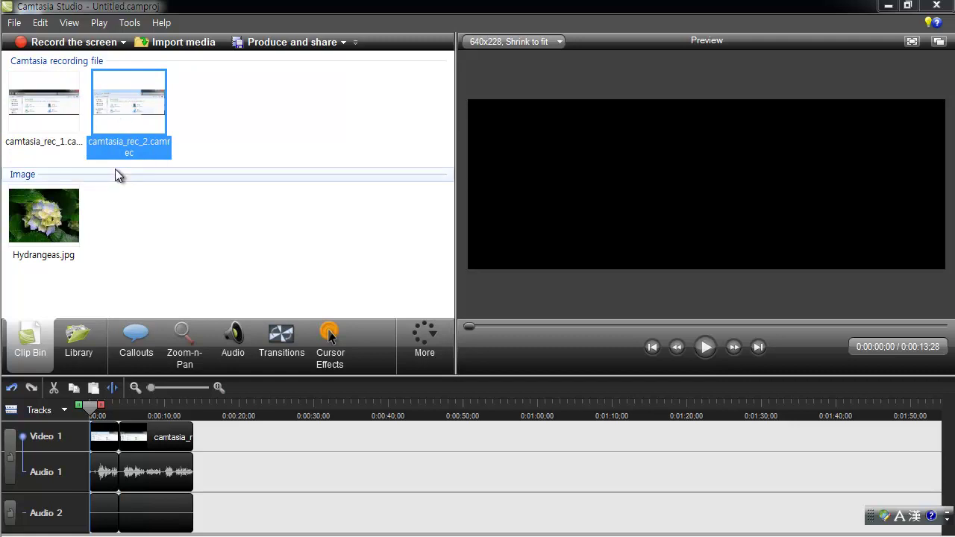
click(51, 218)
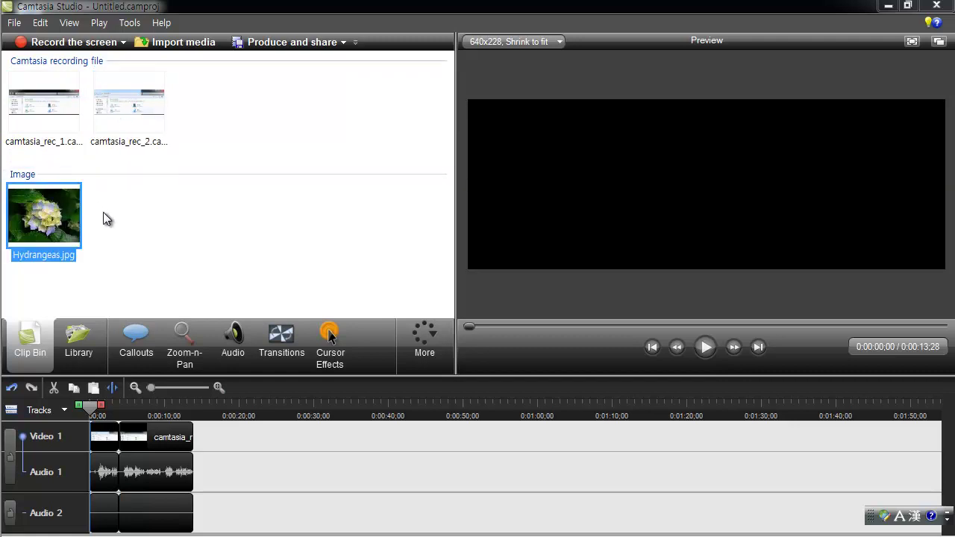
mouse_move(34, 209)
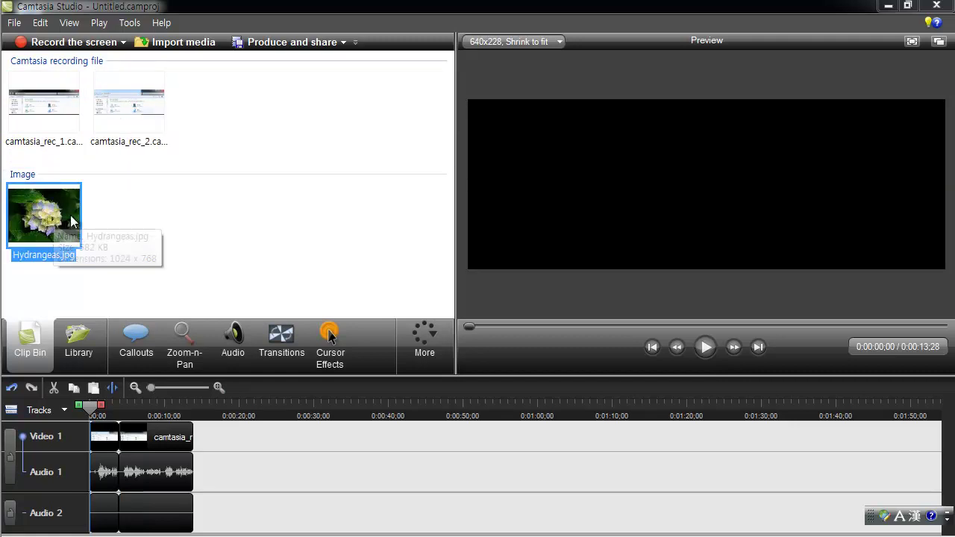
click(130, 219)
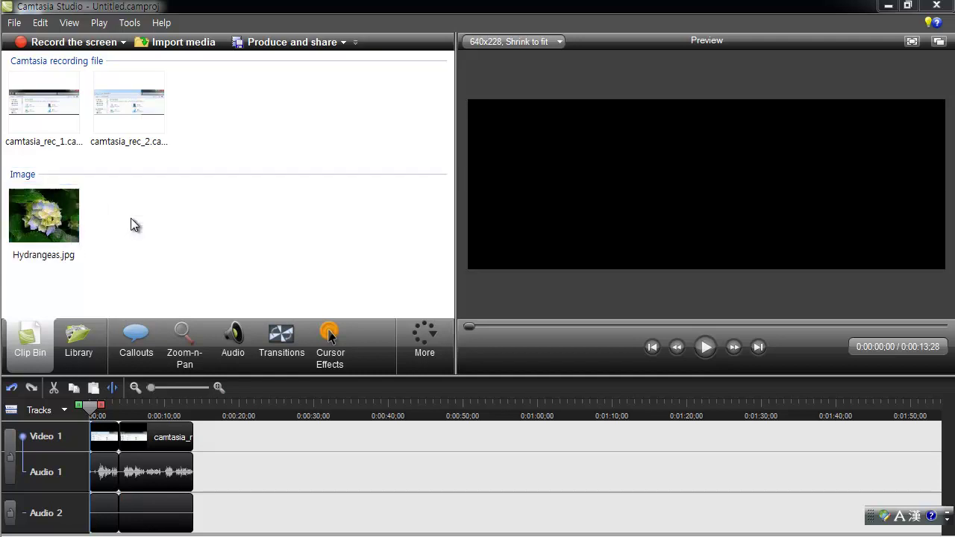
Step: Add Hydrangeas.jpg after the last clip on the Video 1 track, and move the playhead back to 0:00:09;24
drag(81, 235, 210, 454)
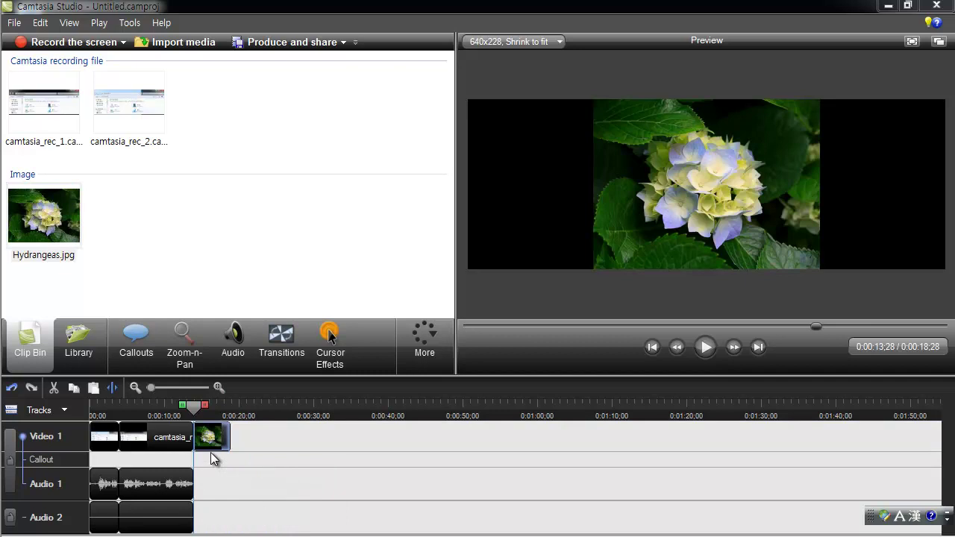
drag(195, 407, 163, 411)
click(187, 206)
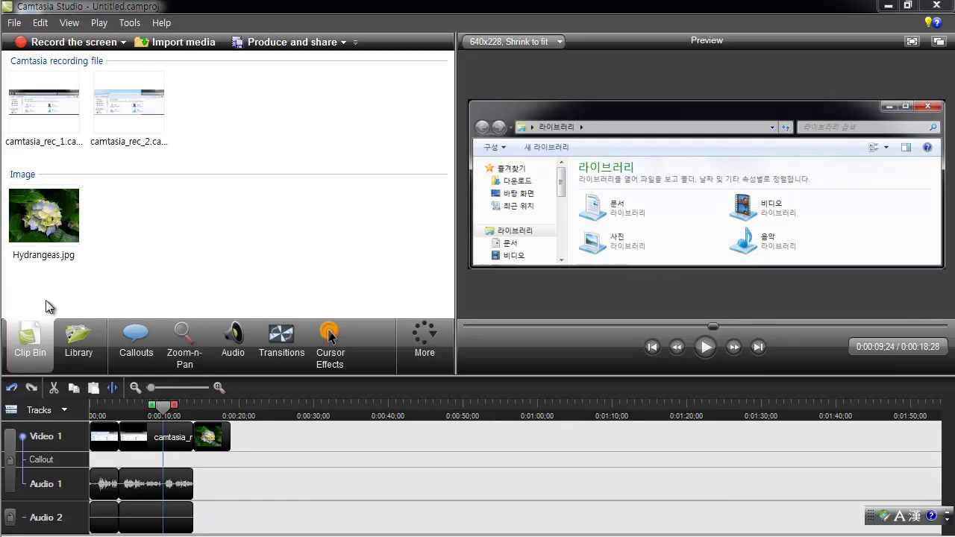
click(129, 258)
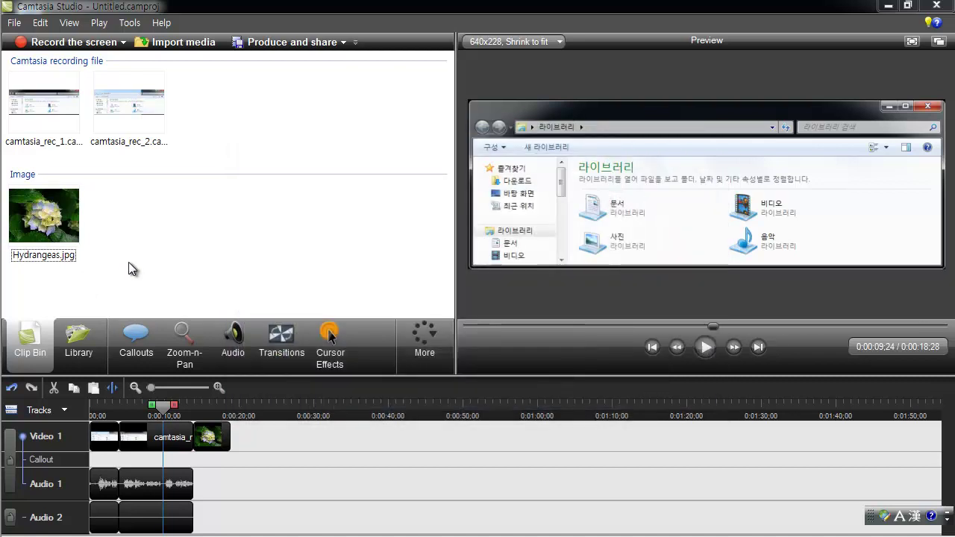
click(76, 216)
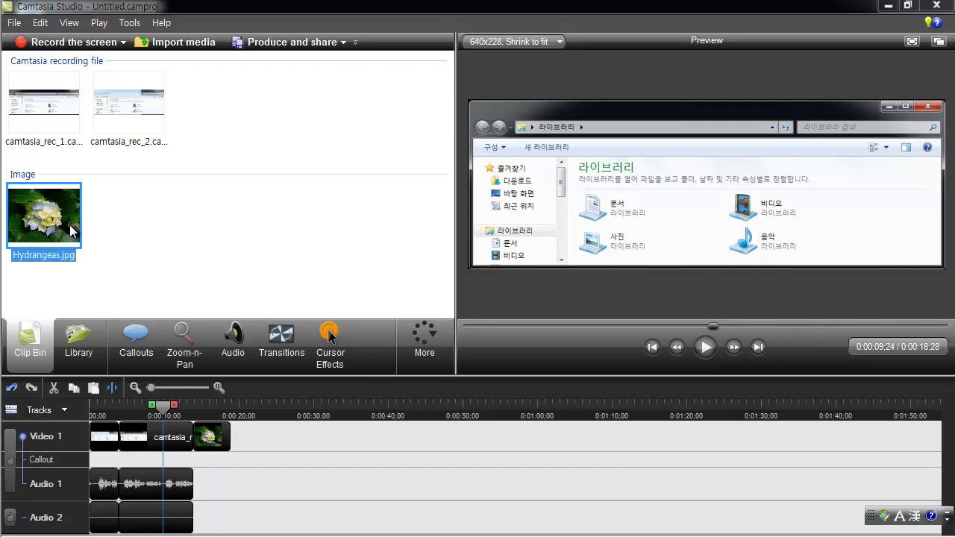
Step: Preview the Come And Play track from the Library's Audio folder, and pause the playback
click(82, 343)
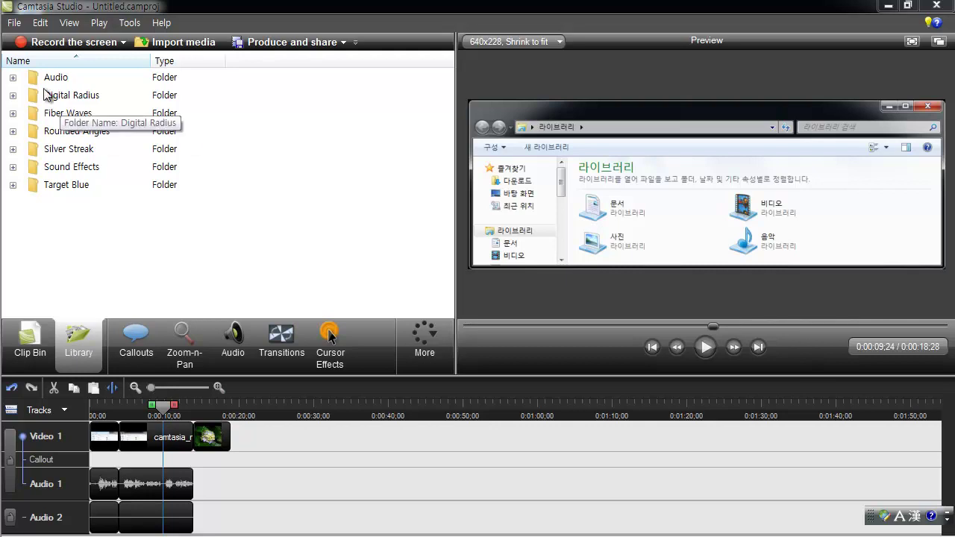
click(12, 76)
double_click(73, 94)
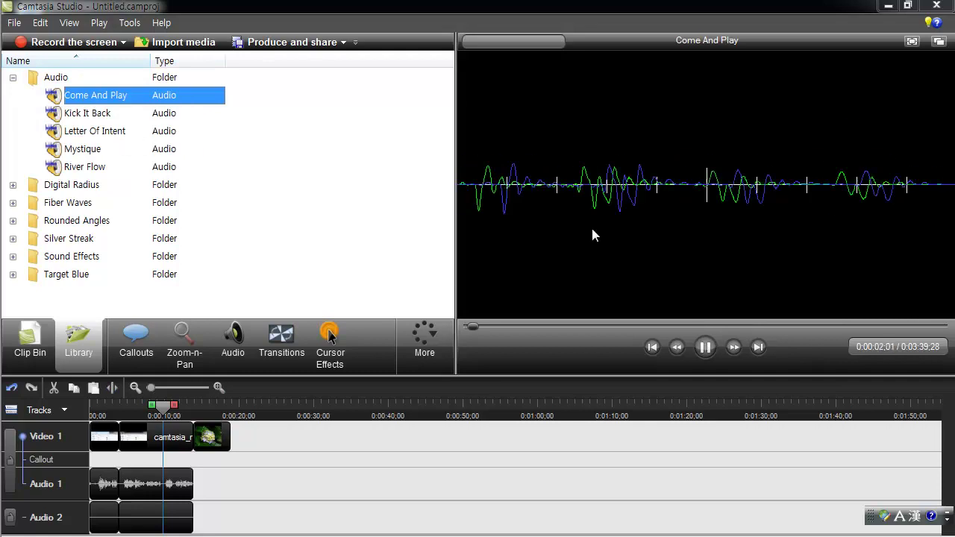
click(705, 349)
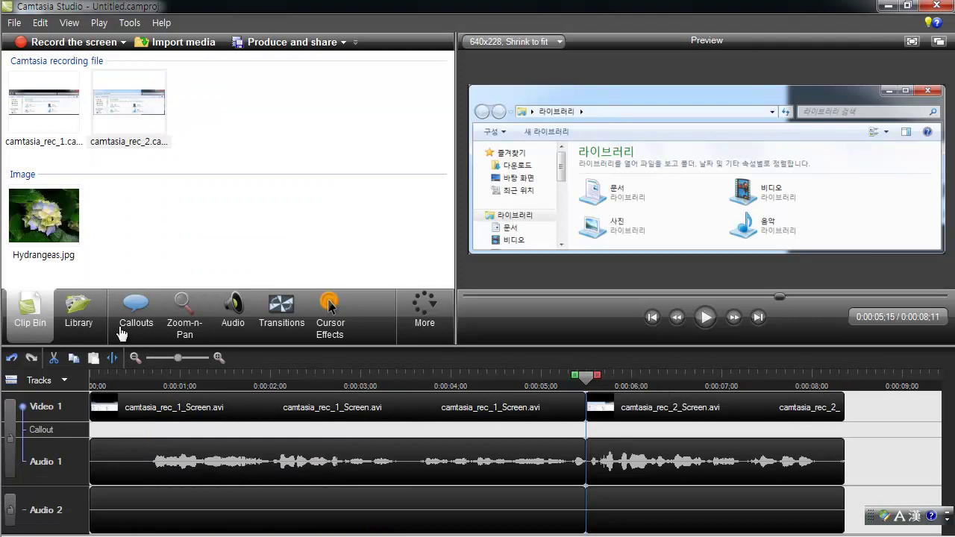
Step: Check the details of the camtasia_rec_1 clip on Video 1, and move the playhead to 0:00:02;00
mouse_move(128, 404)
mouse_move(182, 402)
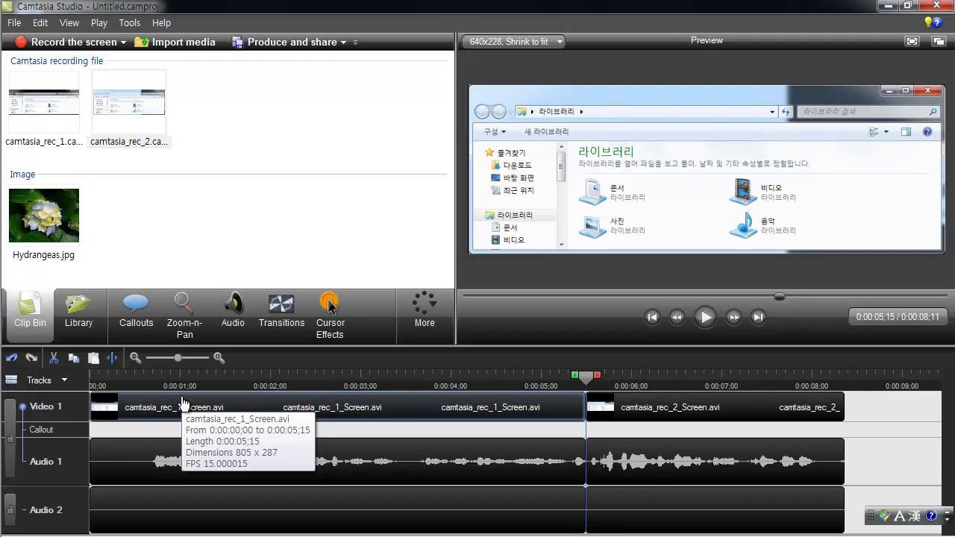
drag(163, 377, 270, 378)
click(287, 409)
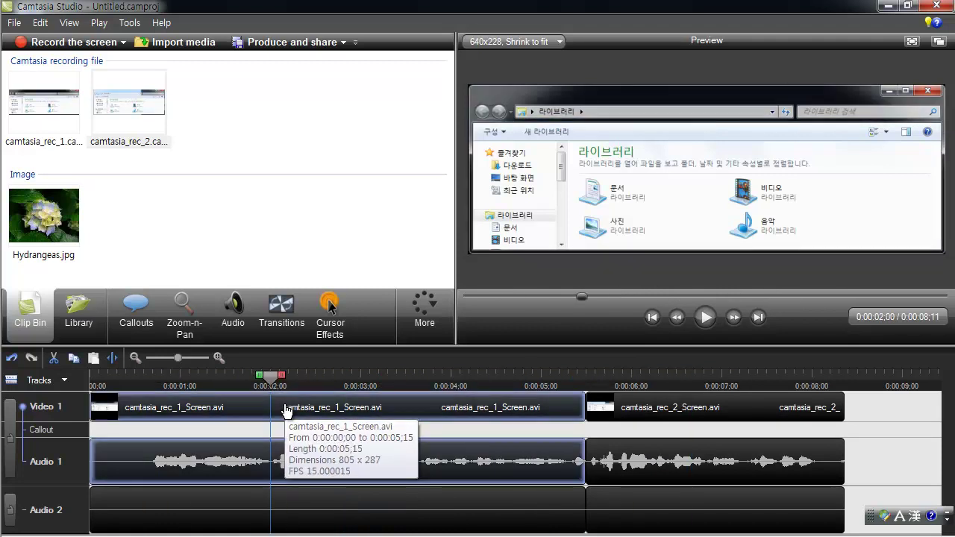
Step: Move the playhead back to 0:00:00;29 and select the camtasia_rec_1 clip on the timeline
drag(222, 388, 125, 398)
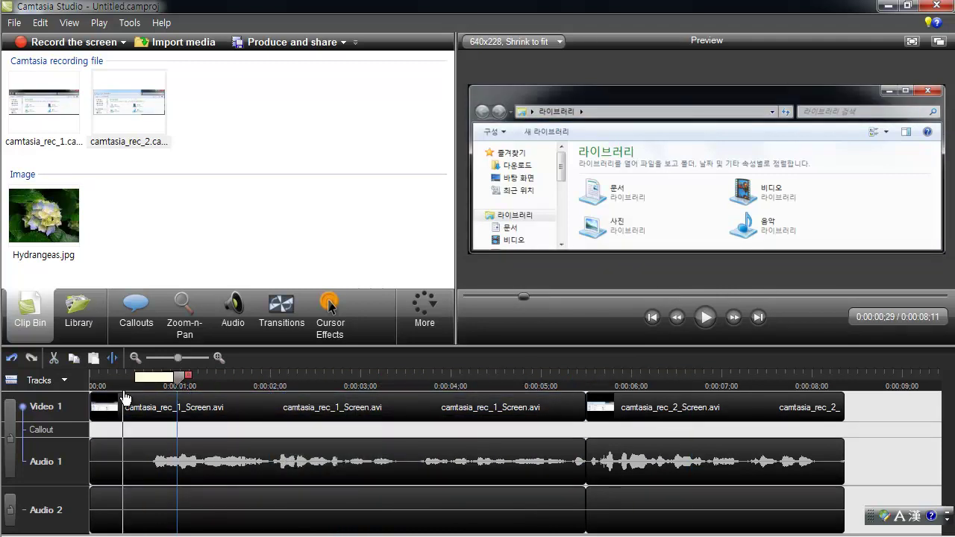
click(136, 377)
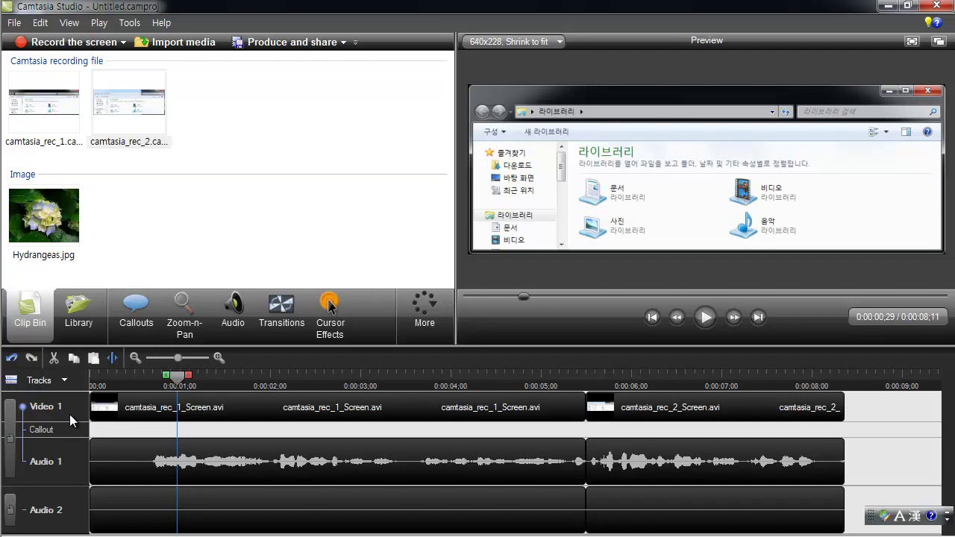
click(104, 413)
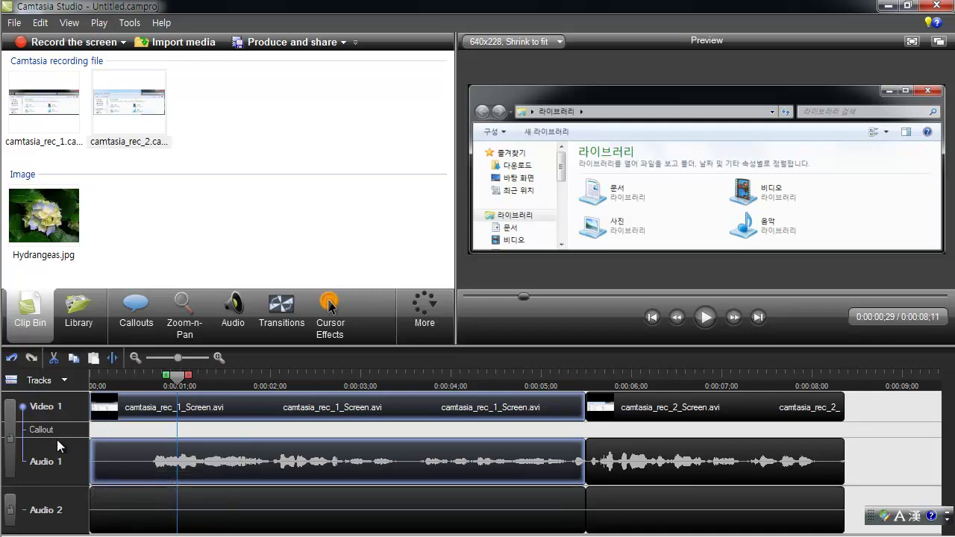
mouse_move(179, 377)
mouse_down()
mouse_move(157, 381)
mouse_move(240, 380)
mouse_move(118, 381)
mouse_move(292, 380)
mouse_move(114, 379)
mouse_move(183, 379)
mouse_up()
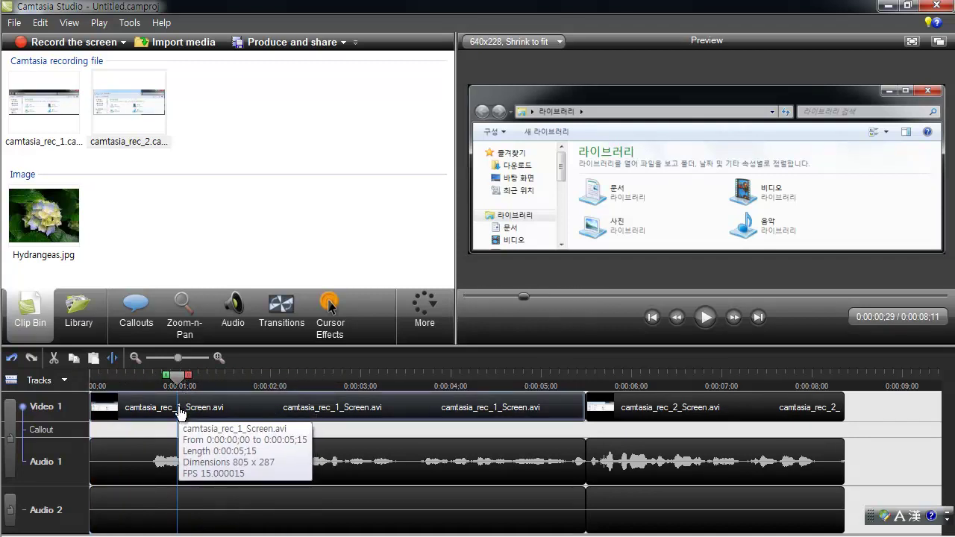
Step: Move the playhead to 0:00:02;19 and try zooming the timeline in and out
drag(179, 379, 327, 381)
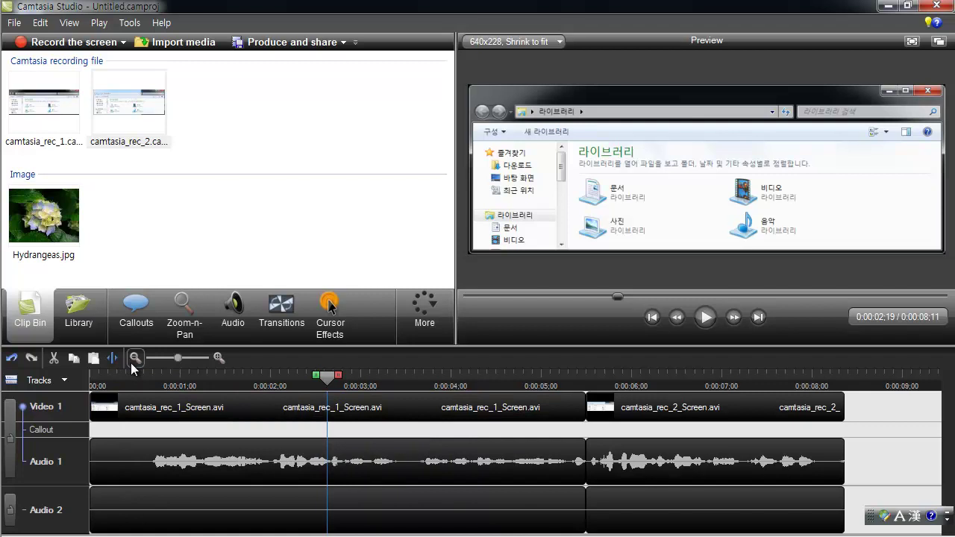
click(226, 360)
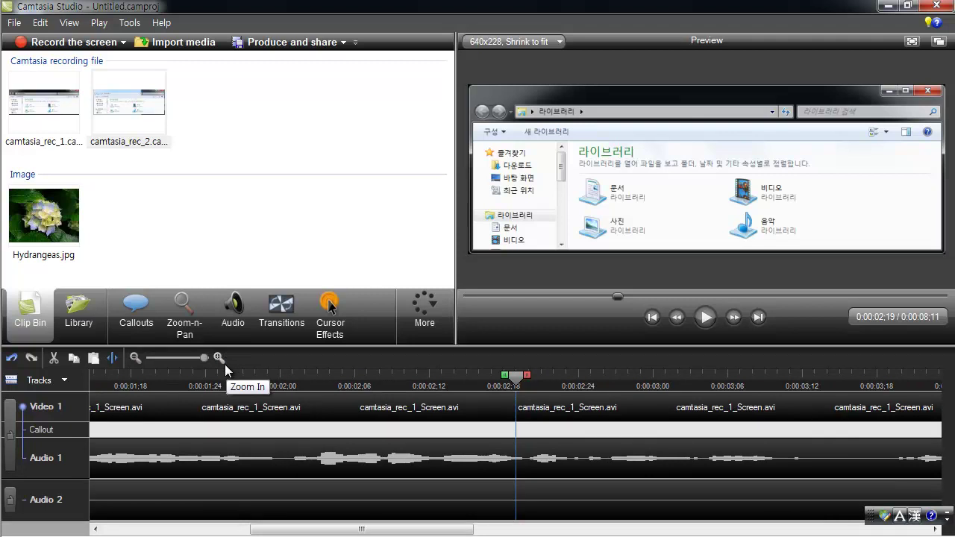
click(135, 359)
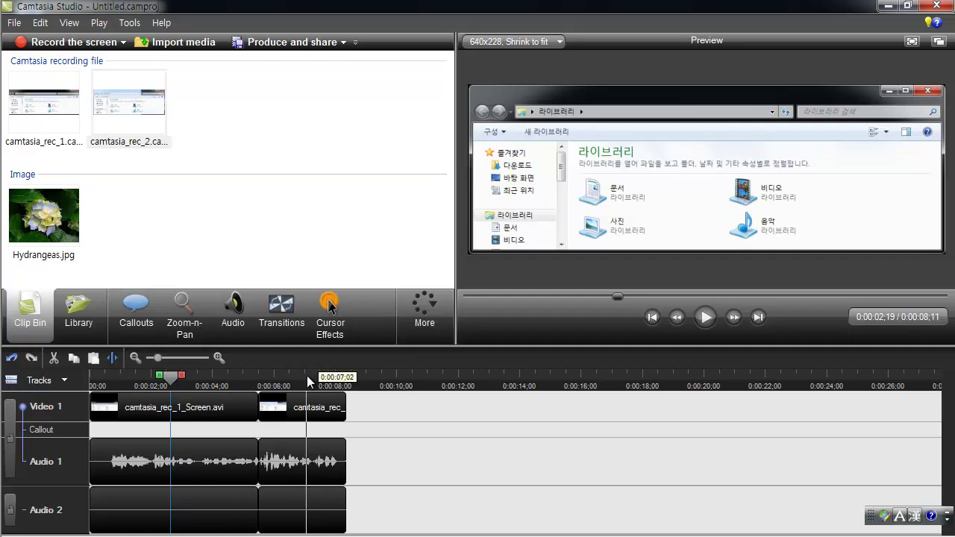
Step: Move the playhead to 0:00:03;19 and examine the two clips at different timeline zoom levels
click(202, 381)
scroll(202, 381, up, 3)
scroll(202, 380, down, 3)
scroll(203, 381, up, 3)
scroll(201, 377, down, 2)
scroll(202, 377, up, 2)
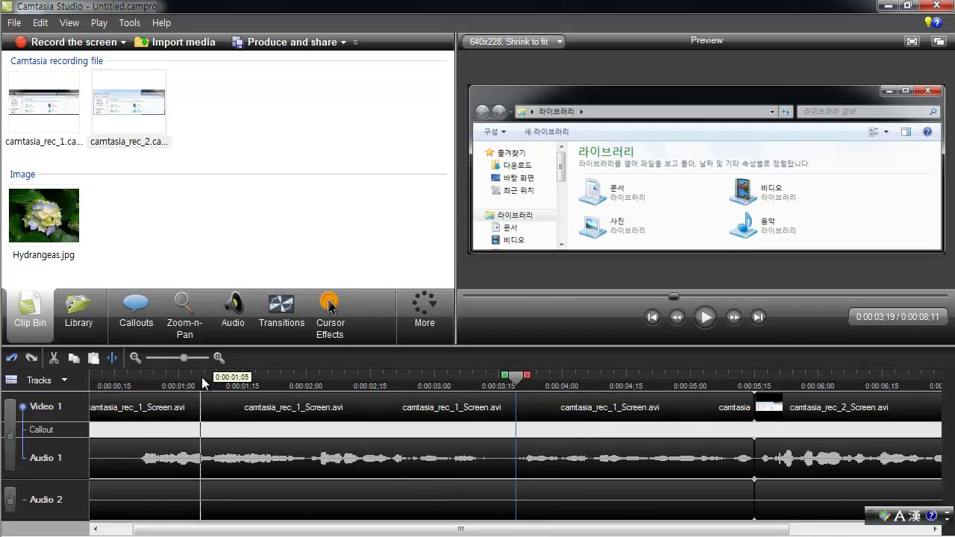
scroll(201, 377, down, 3)
scroll(201, 377, up, 3)
scroll(201, 377, down, 3)
scroll(161, 370, up, 3)
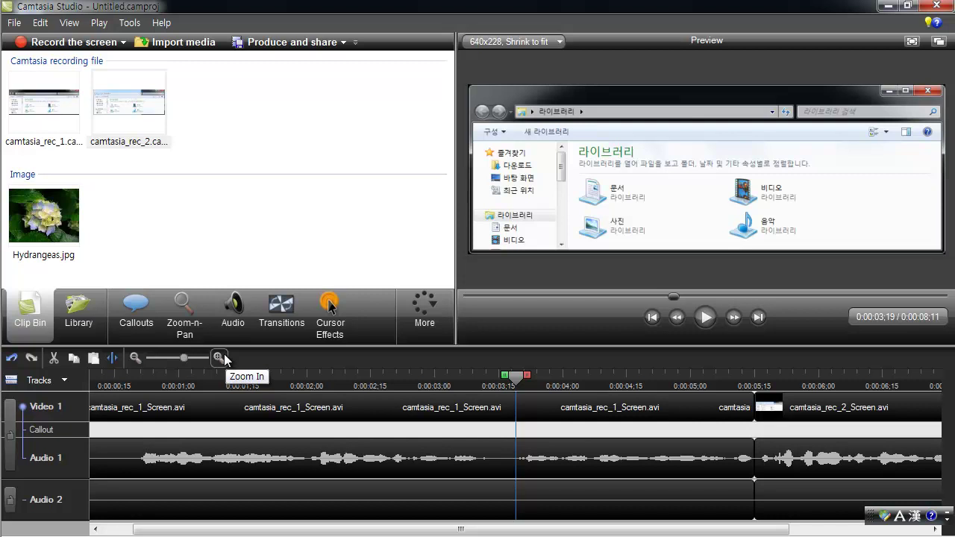
scroll(294, 395, up, 3)
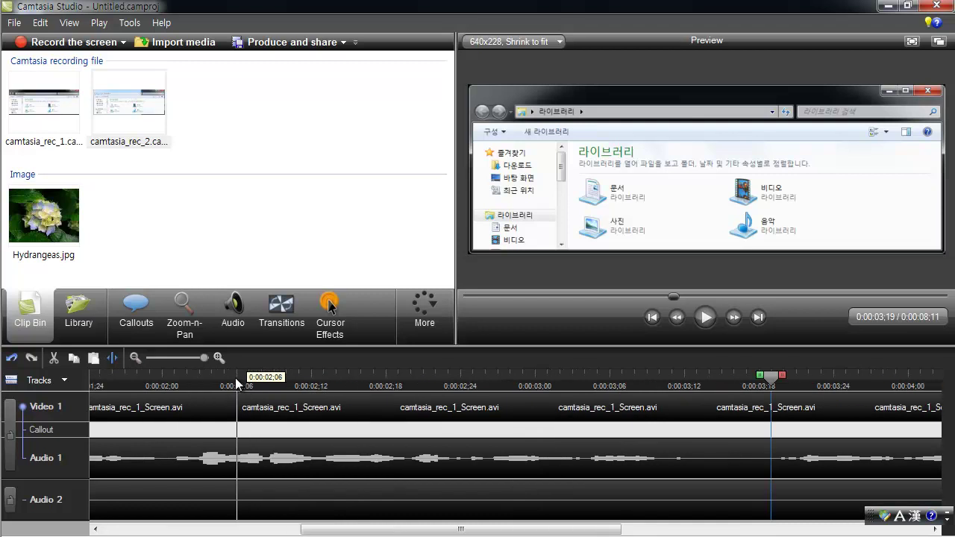
scroll(235, 378, down, 5)
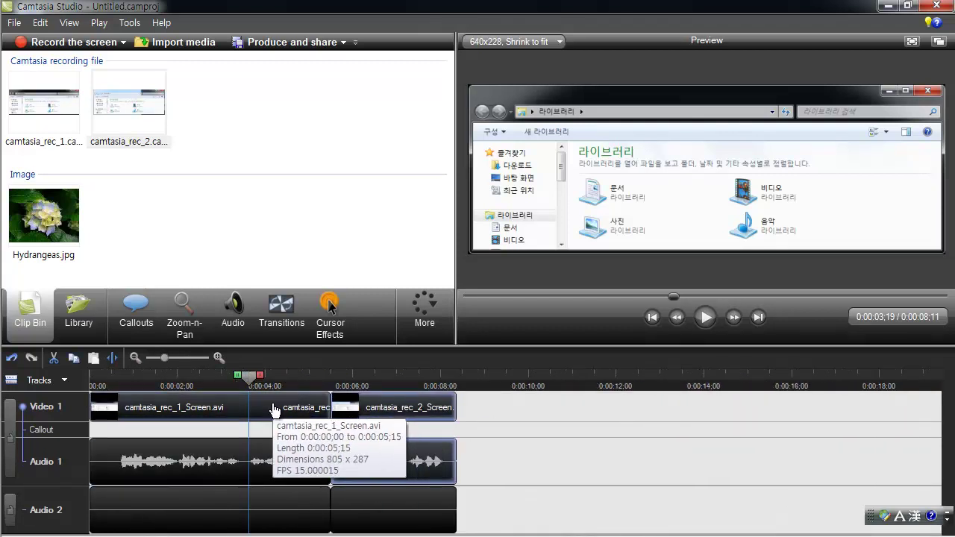
Step: Delete the camtasia_rec_1 and camtasia_rec_2 clips from the Video 1 and Audio 1 tracks
drag(364, 409, 261, 414)
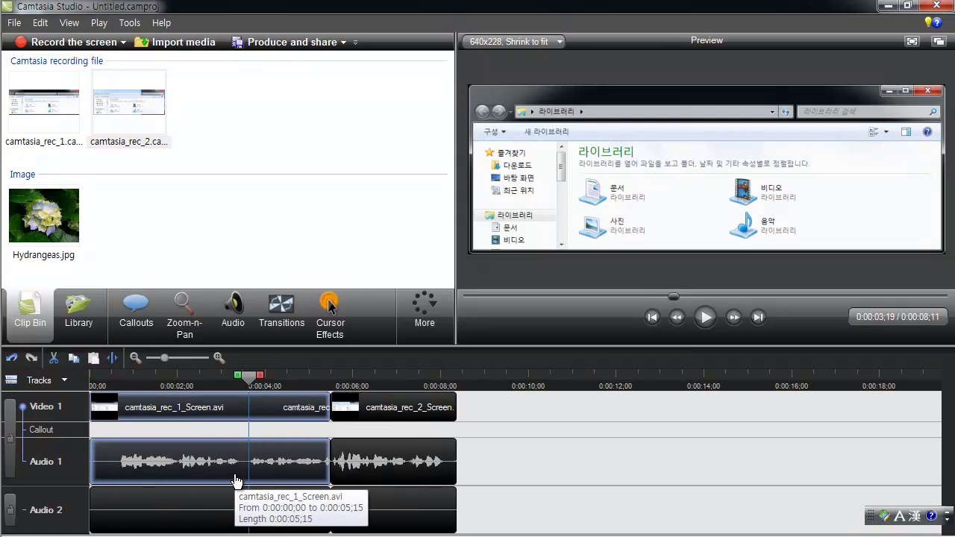
key(Delete)
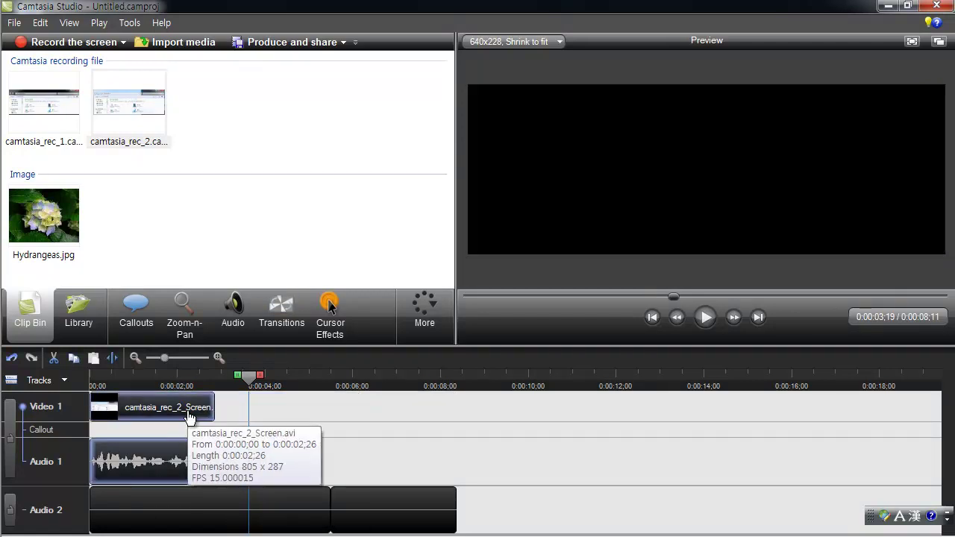
key(Delete)
Step: Delete the two remaining clips from the Audio 2 track and clear the selection in the Clip Bin
click(199, 506)
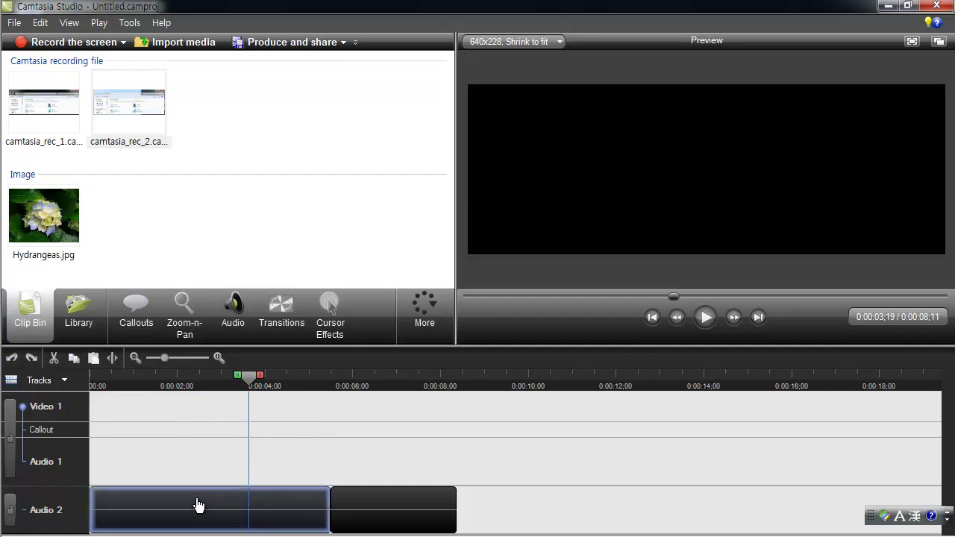
key(Delete)
click(351, 510)
key(Delete)
click(145, 177)
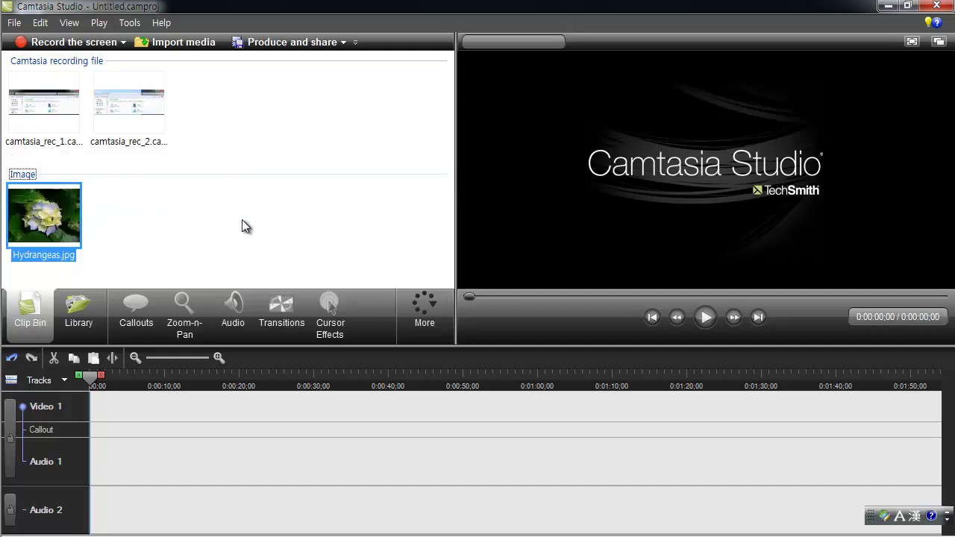
click(242, 220)
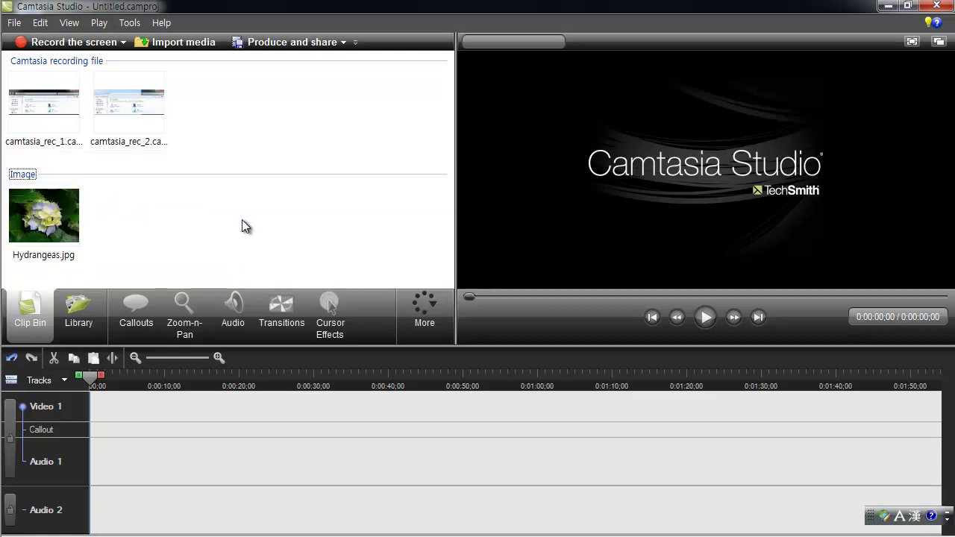
Step: Add the camtasia_rec_1 recording to the start of the empty timeline and move the playhead to 0:00:06;06
click(53, 114)
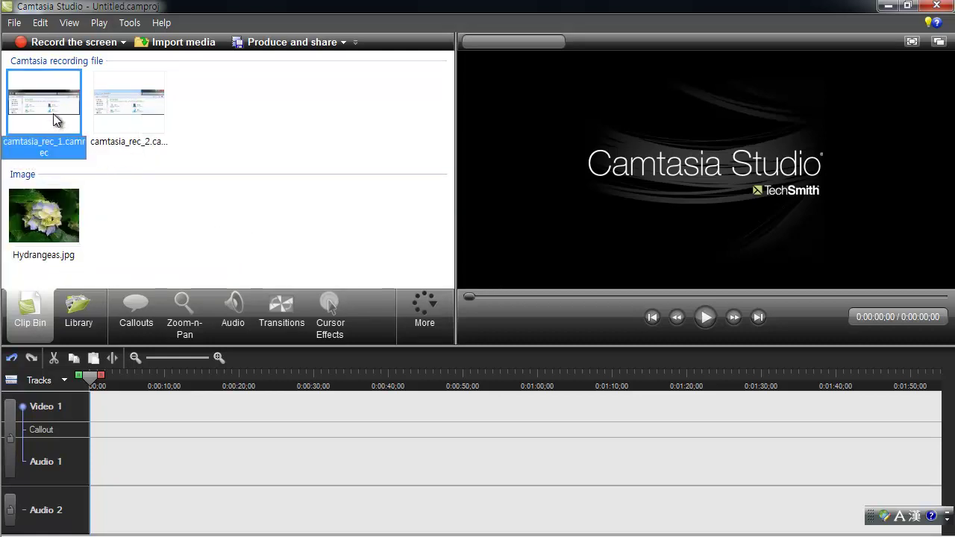
drag(54, 115, 127, 455)
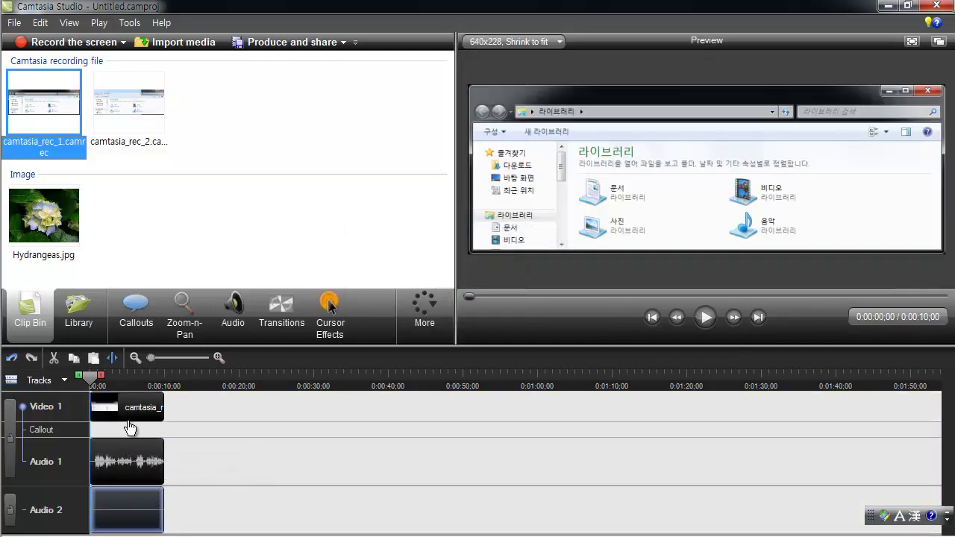
click(138, 384)
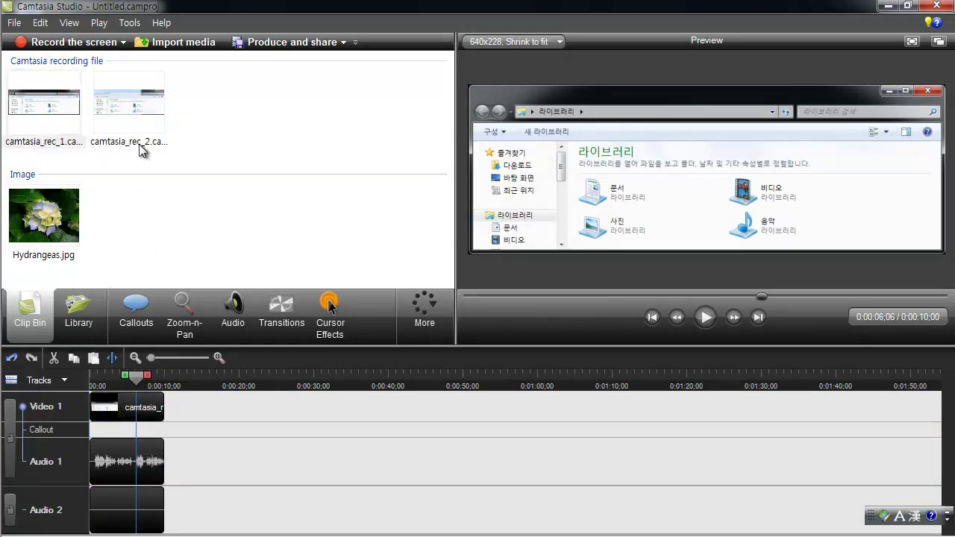
Step: Insert the camtasia_rec_2 recording at 0:00:00;00, in front of the camtasia_rec_1 clip
mouse_move(142, 146)
mouse_down()
mouse_move(128, 117)
mouse_move(186, 196)
mouse_move(207, 261)
mouse_move(229, 435)
mouse_move(122, 425)
mouse_move(193, 431)
mouse_up()
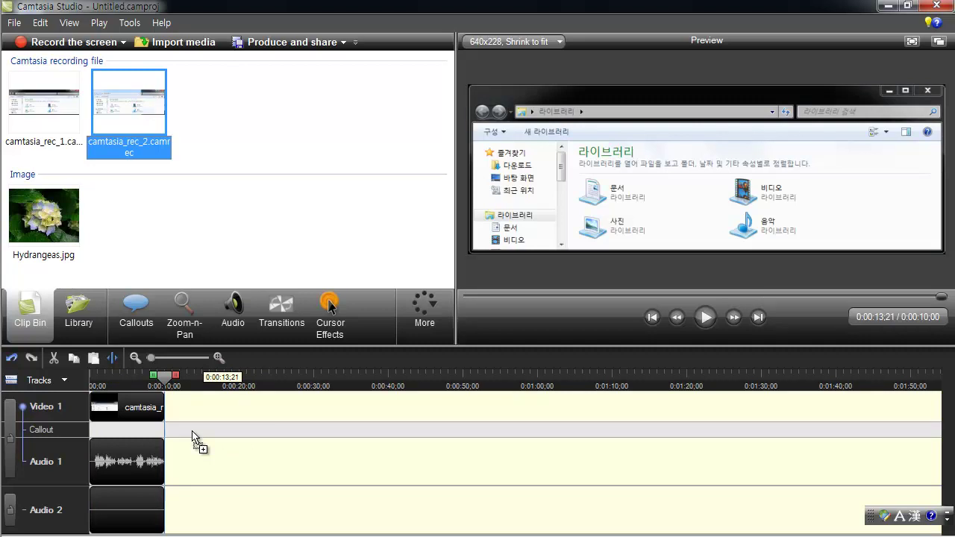
drag(193, 436, 94, 427)
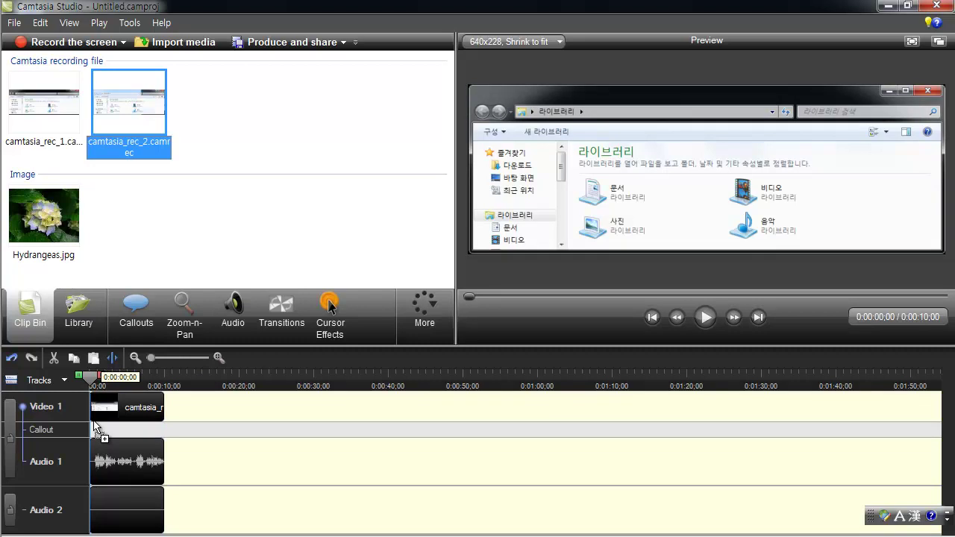
drag(94, 427, 94, 427)
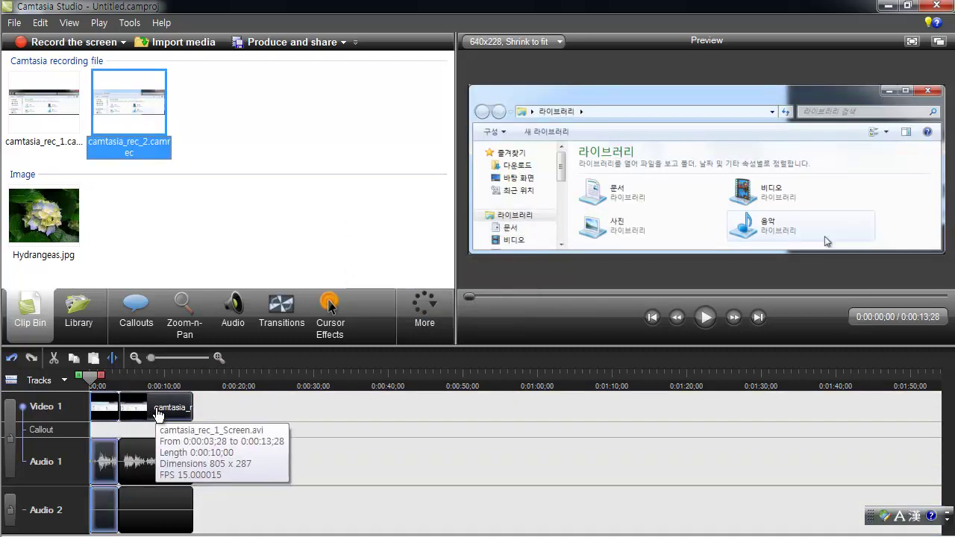
Step: Zoom in on the junction between the two clips and place the playhead at 0:00:03;20
click(132, 383)
click(206, 358)
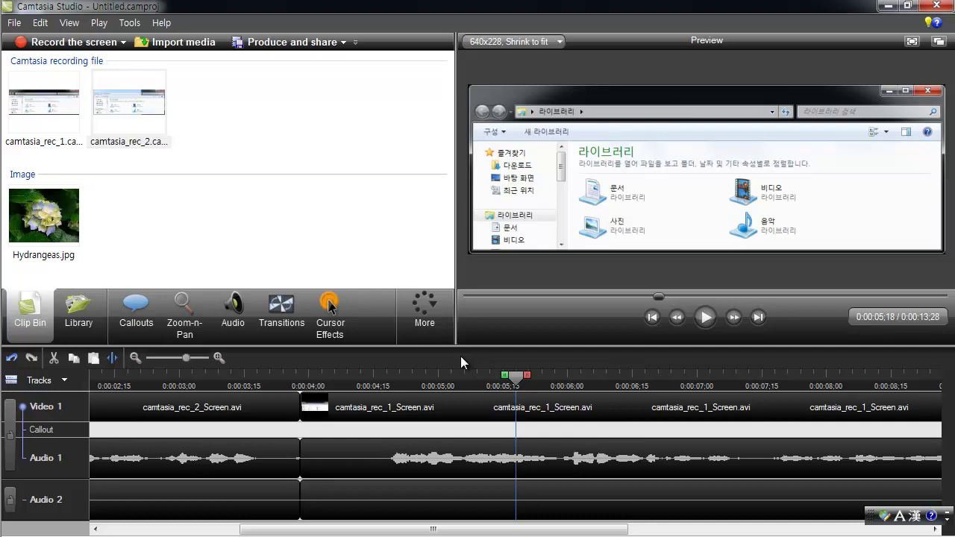
click(554, 373)
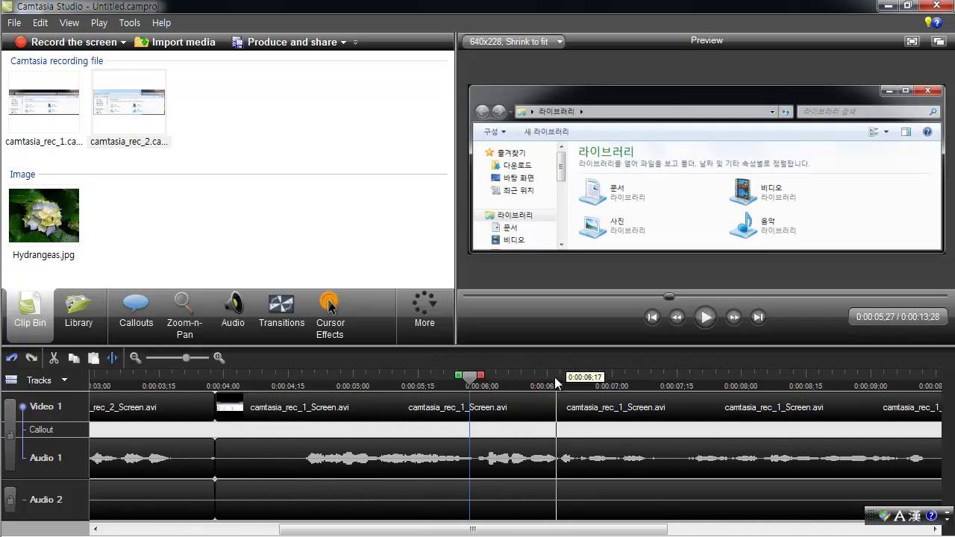
scroll(380, 377, up, 3)
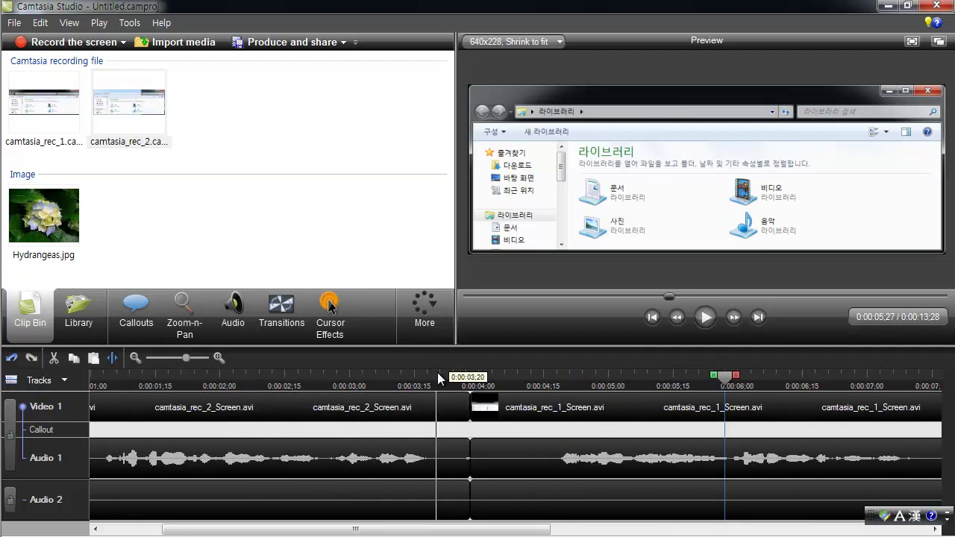
click(437, 376)
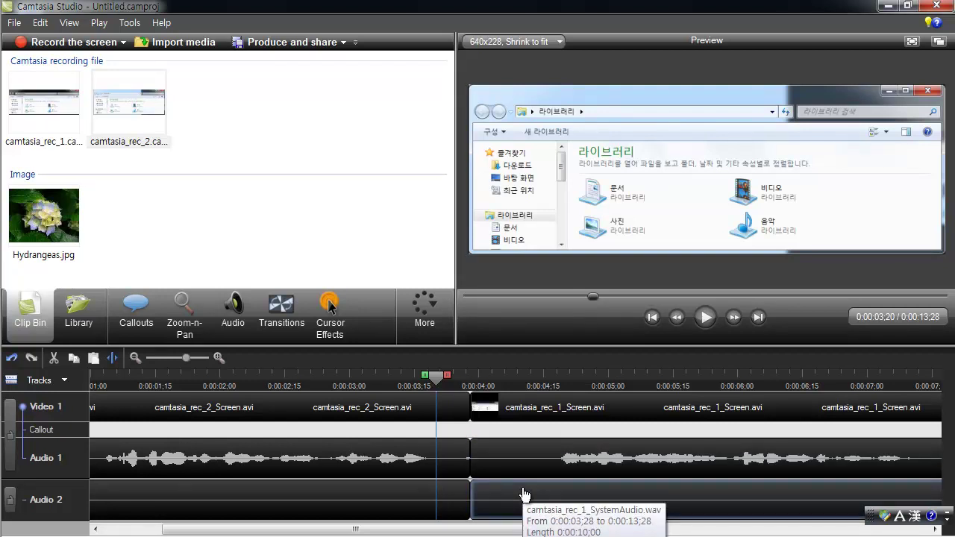
Step: Move the playhead to 0:00:03;13, play across the junction of the two clips, and pause the playback
drag(436, 378, 411, 394)
click(406, 382)
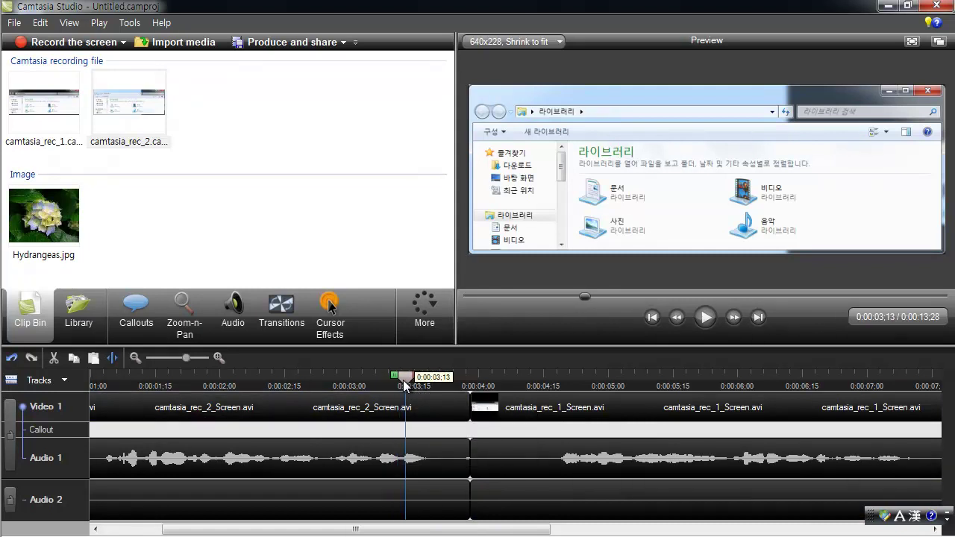
click(706, 317)
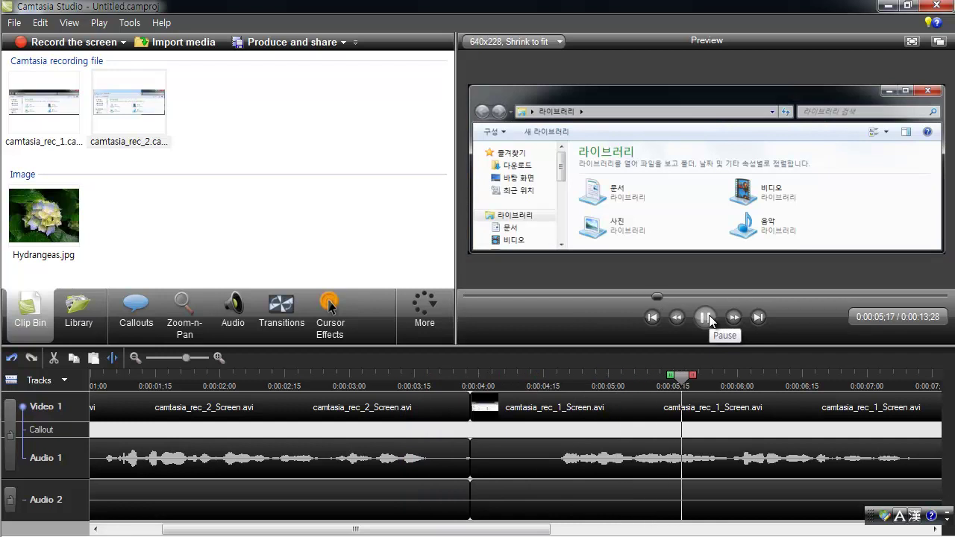
click(706, 317)
Step: Try a selection across the clip junction up to 0:00:04;18, and return the playhead to 0:00:03;19
drag(440, 371, 557, 378)
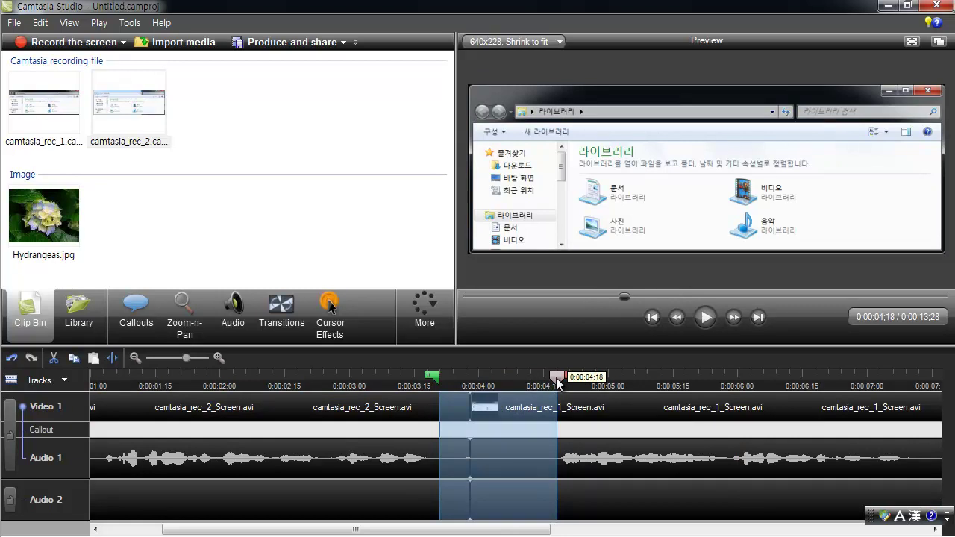
drag(557, 382, 433, 391)
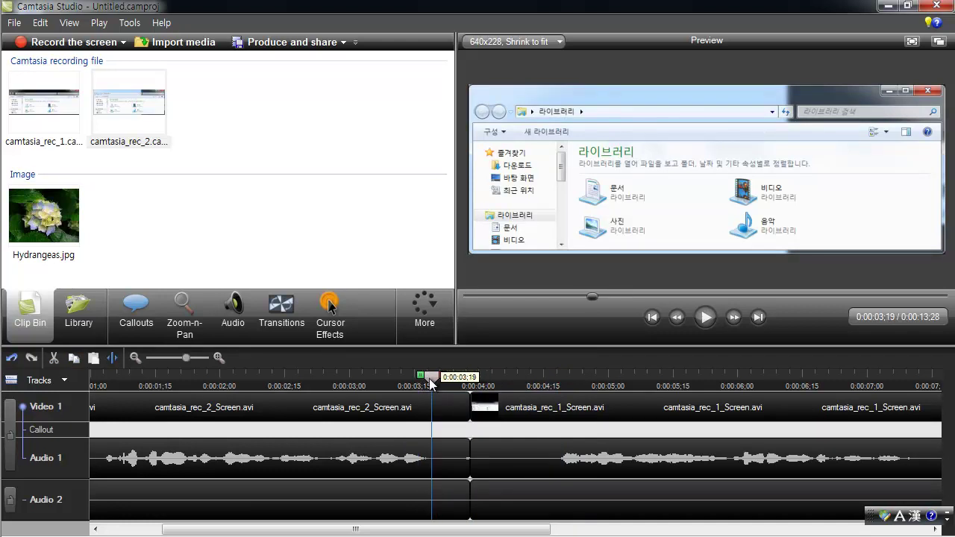
click(431, 383)
drag(432, 383, 415, 386)
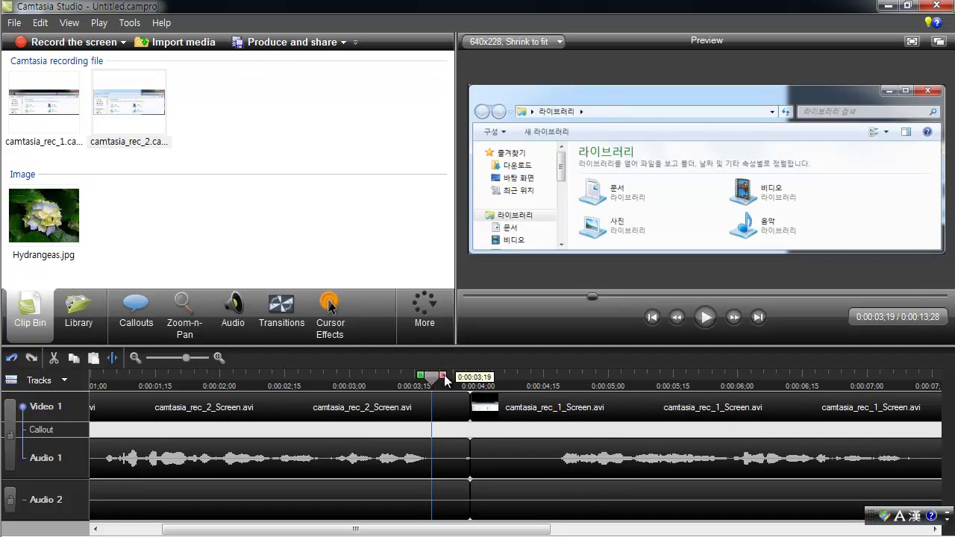
Step: Select the range from 0:00:03;19 to 0:00:04;18 across the clip junction and delete it from all tracks
drag(444, 380, 572, 380)
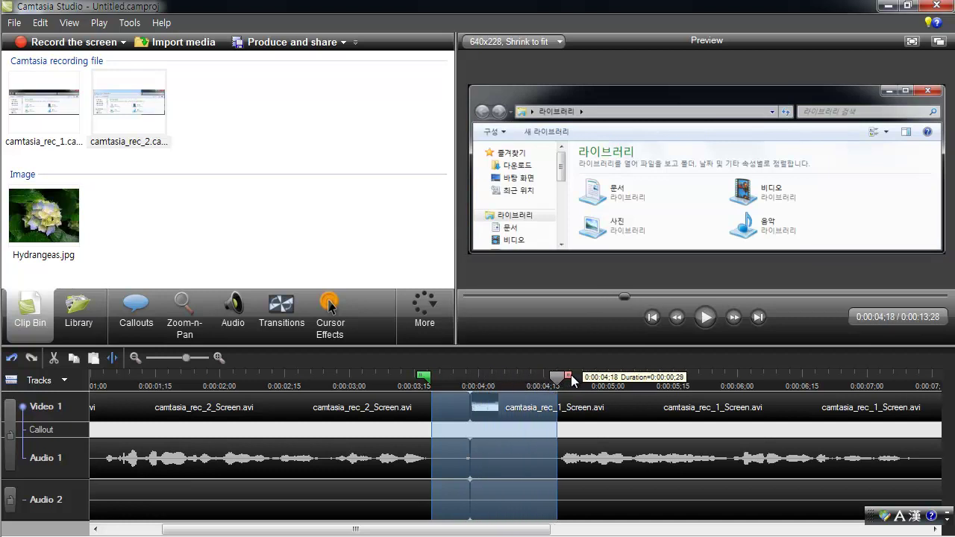
drag(573, 380, 573, 380)
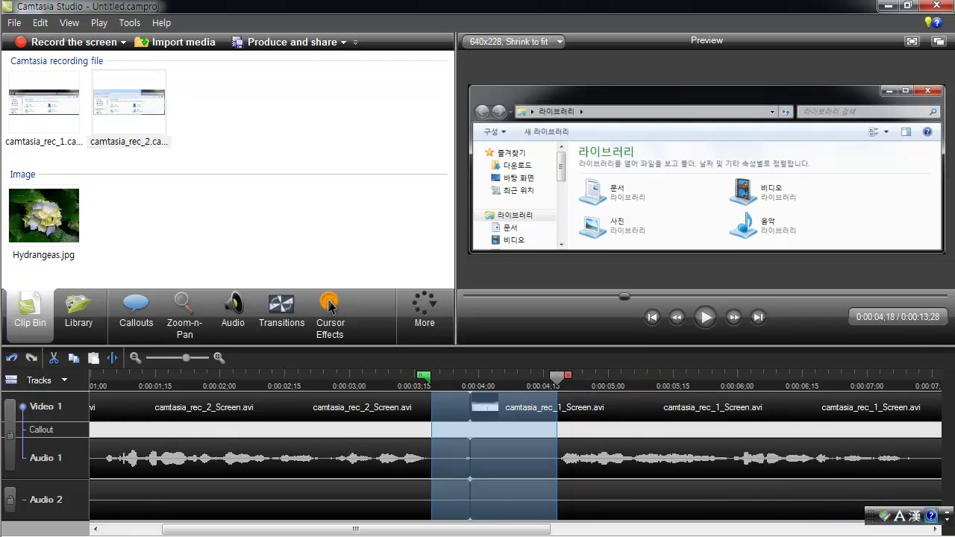
mouse_move(953, 532)
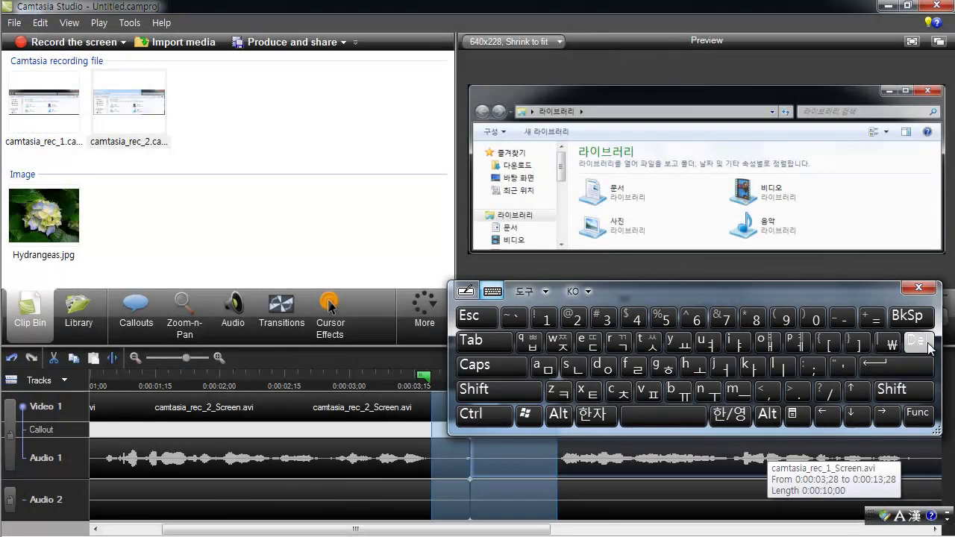
click(919, 287)
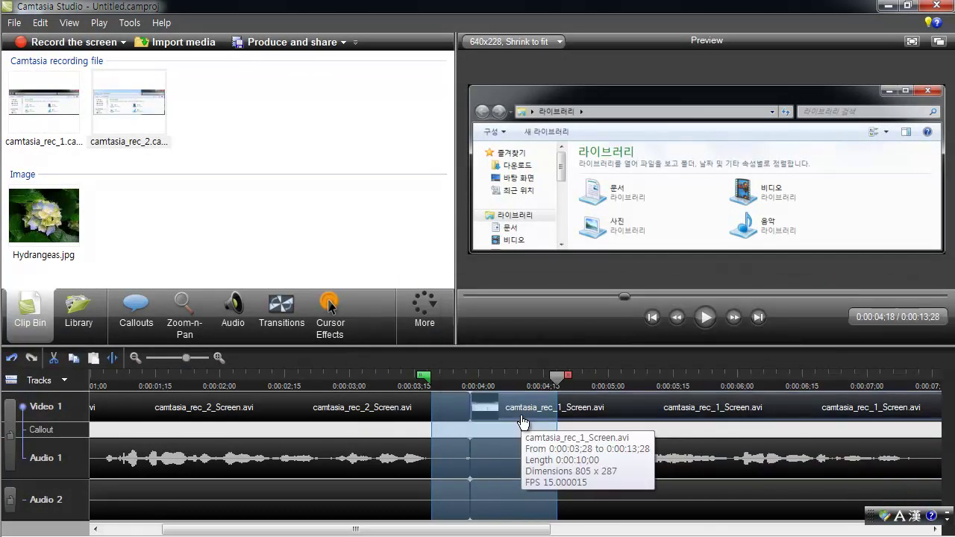
right_click(521, 416)
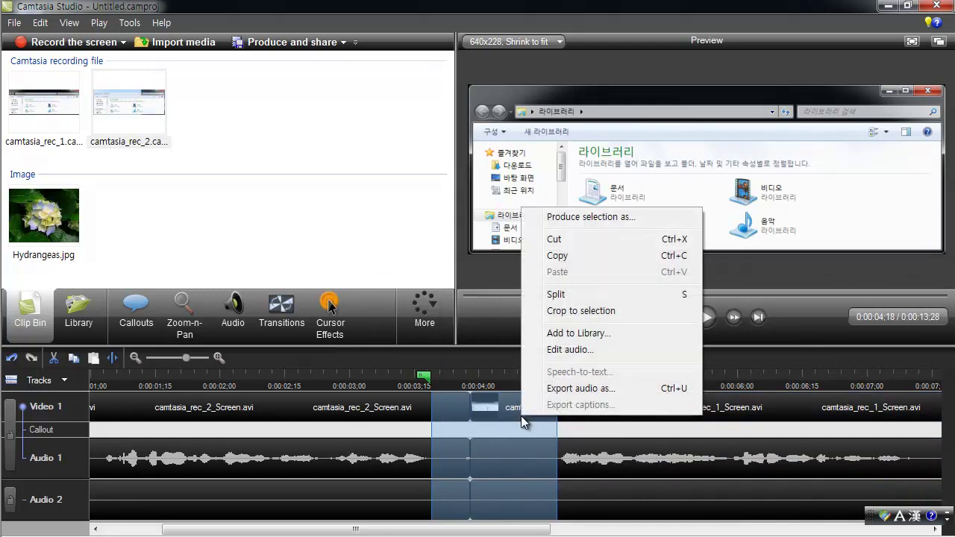
key(Delete)
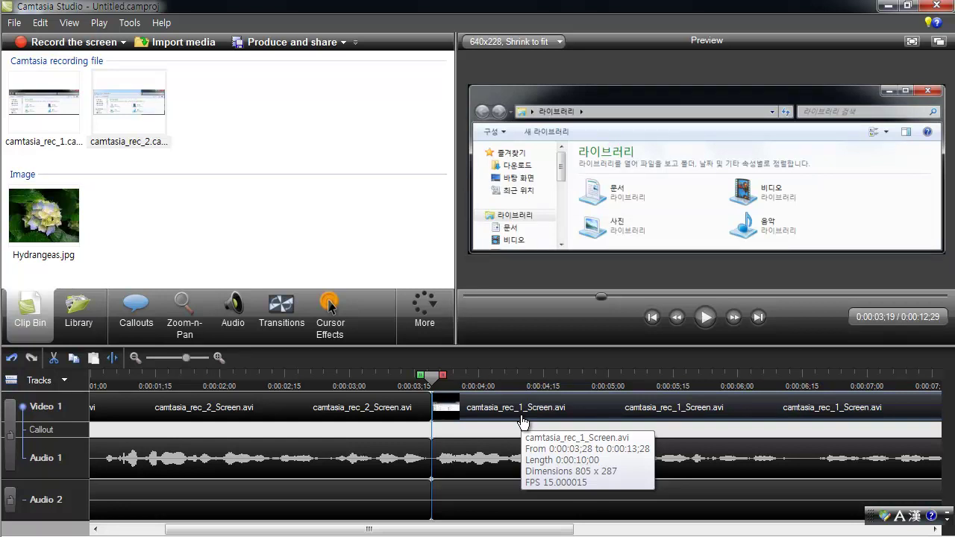
Step: Preview the shortened join between the two clips and move the playhead to 0:00:03;04
key(space)
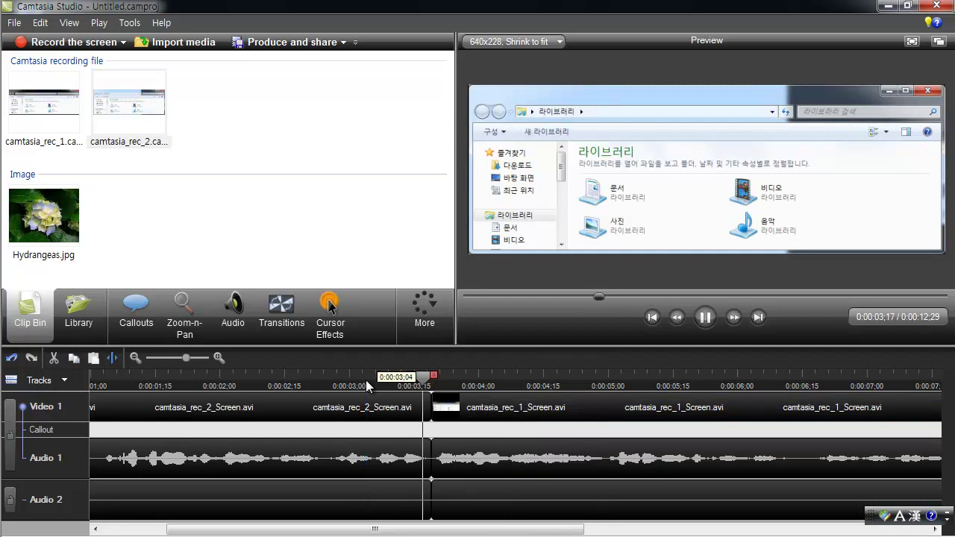
click(366, 385)
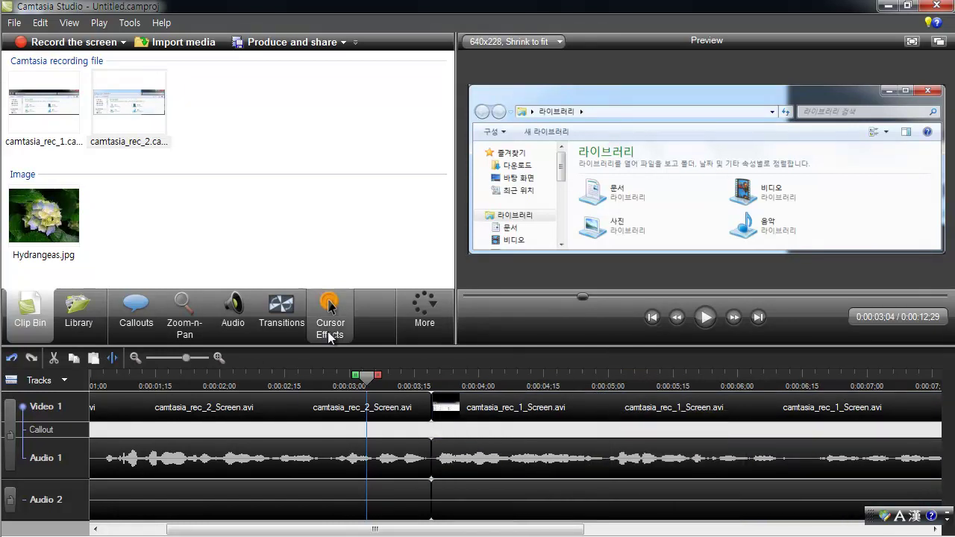
Step: Split the camtasia_rec_1_Screen.avi clip at 0:00:04;29 and move the playhead to 0:00:05;05
click(604, 388)
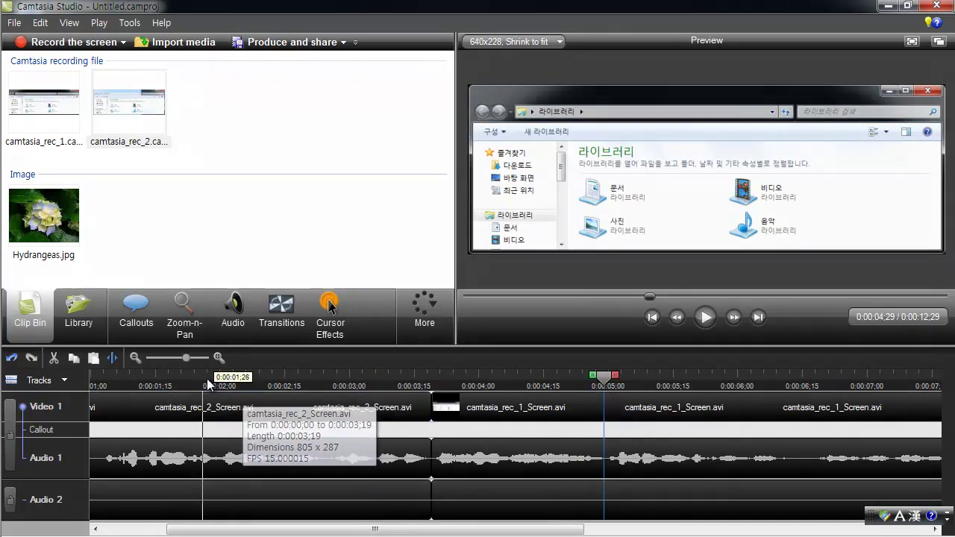
click(113, 359)
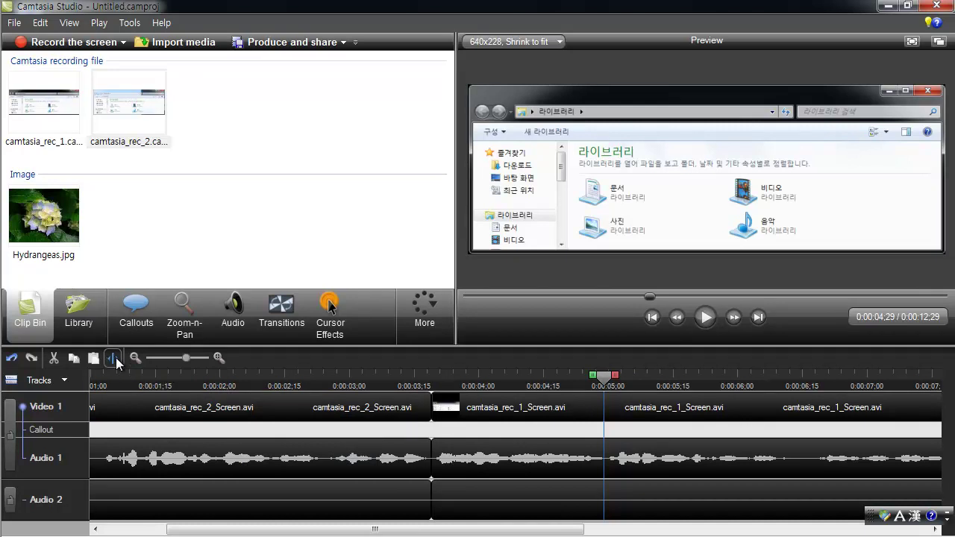
click(632, 381)
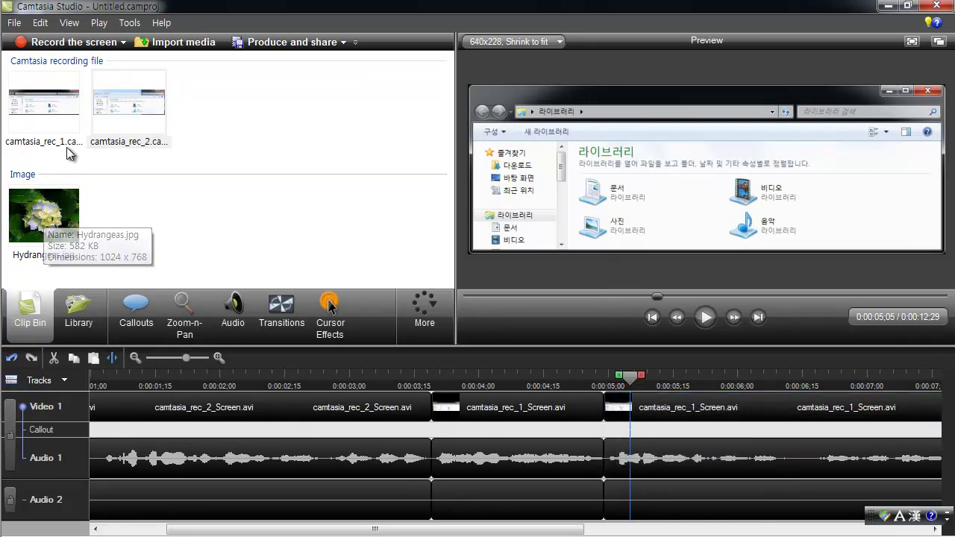
Step: Add Hydrangeas.jpg to Video 1 and place it at 0:00:03;19, between camtasia_rec_2_Screen.avi and the short camtasia_rec_1_Screen.avi segment
click(36, 218)
drag(35, 221, 606, 415)
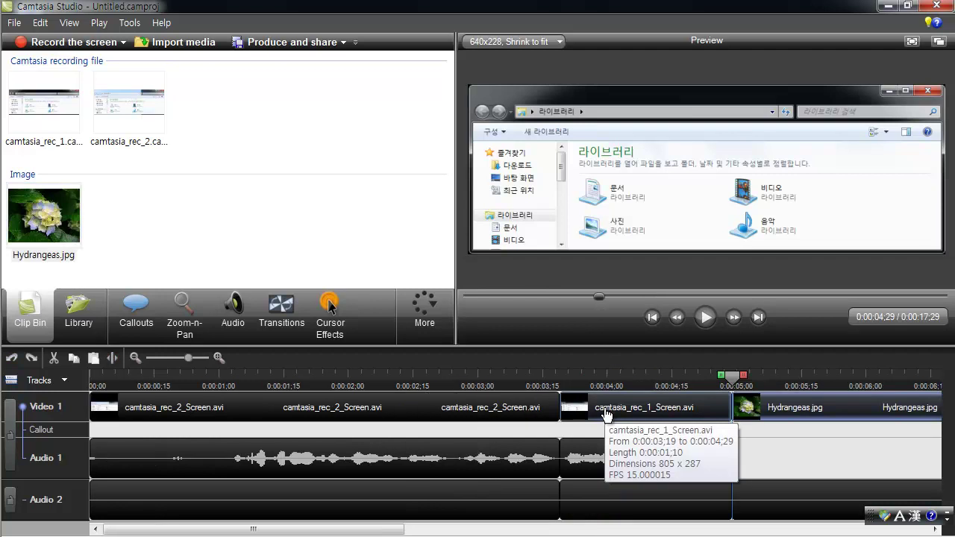
click(607, 415)
key(Delete)
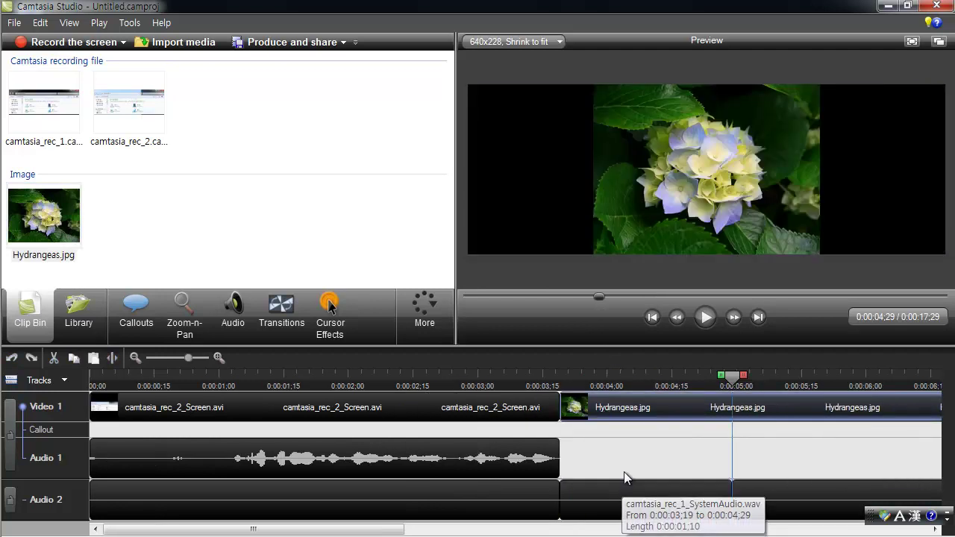
Step: Play the timeline from 0:00:03;06 through the inserted image to check how it joins the neighbouring clips, and pause
click(530, 383)
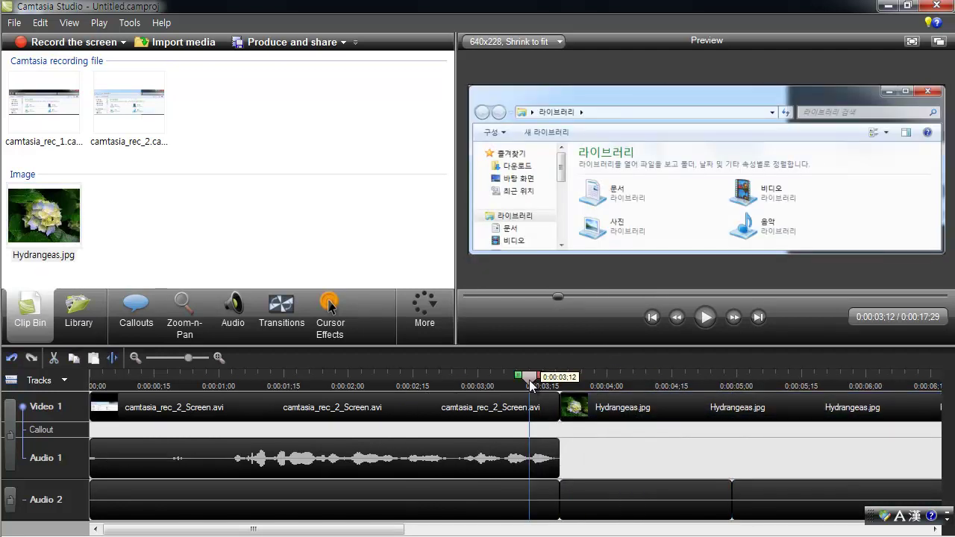
key(ctrl+z)
click(502, 381)
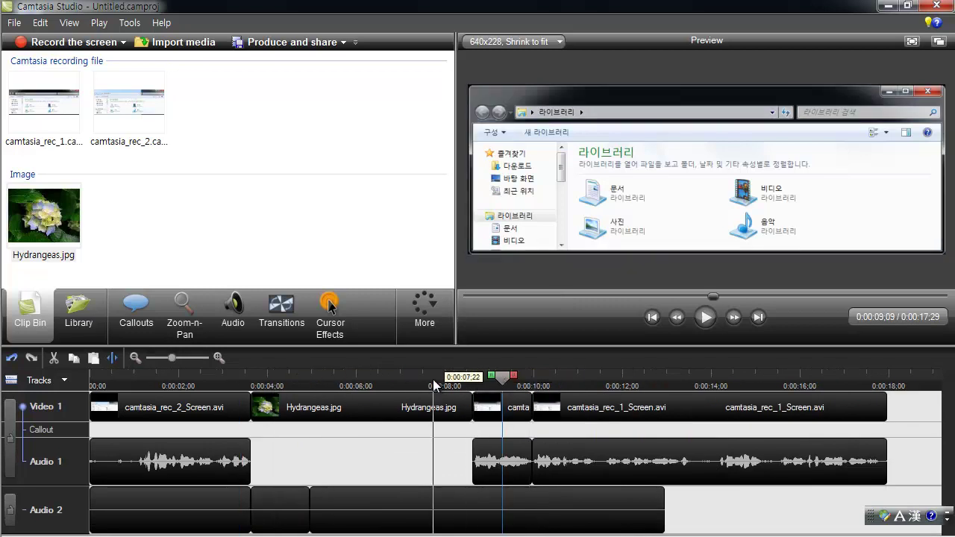
click(356, 380)
drag(280, 377, 234, 382)
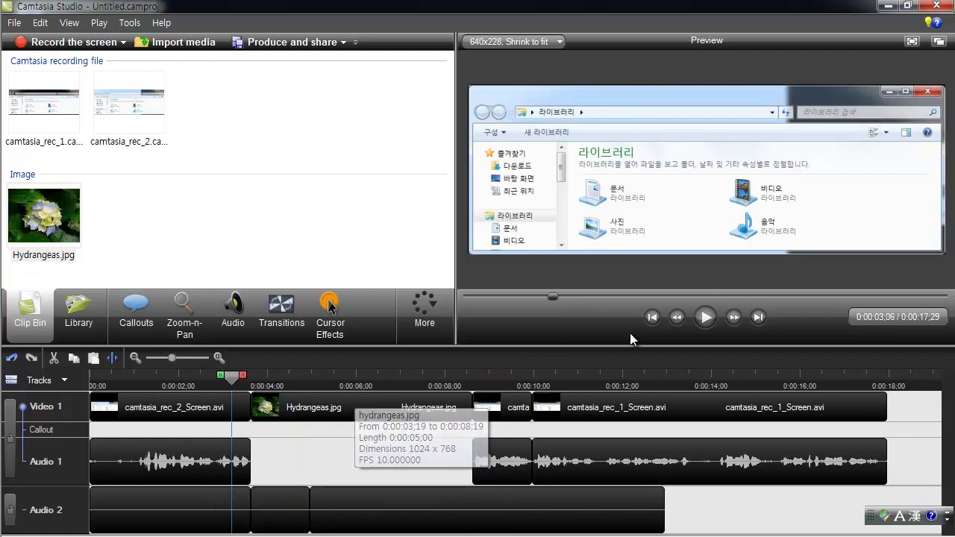
click(704, 329)
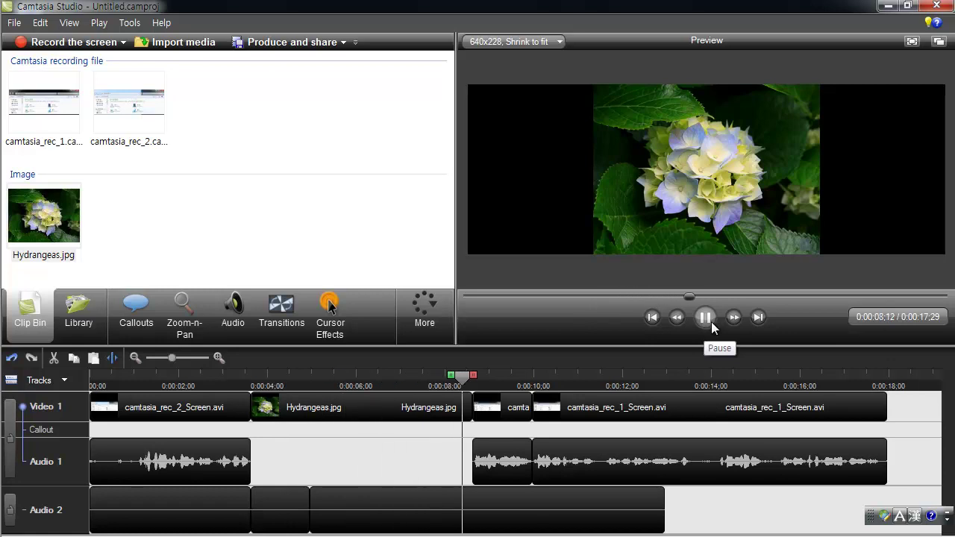
click(711, 322)
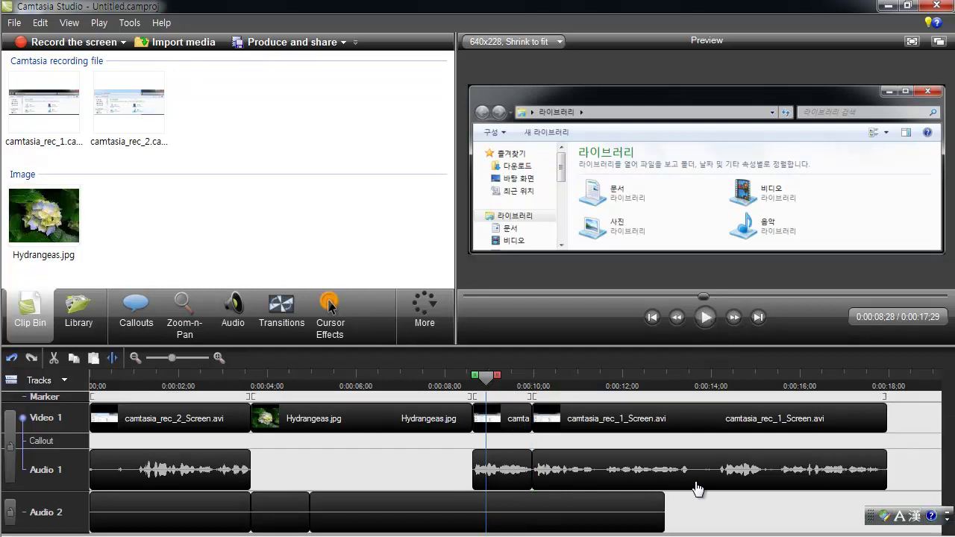
Step: Add a timeline marker named "소개" at 0:00:01;28
drag(377, 379, 574, 380)
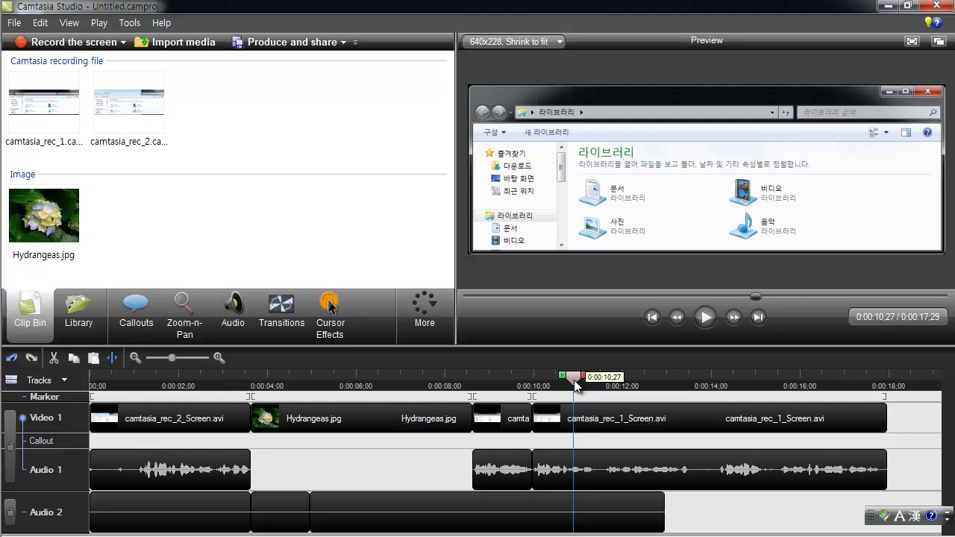
mouse_move(176, 373)
mouse_down()
mouse_move(158, 373)
mouse_move(185, 373)
mouse_up()
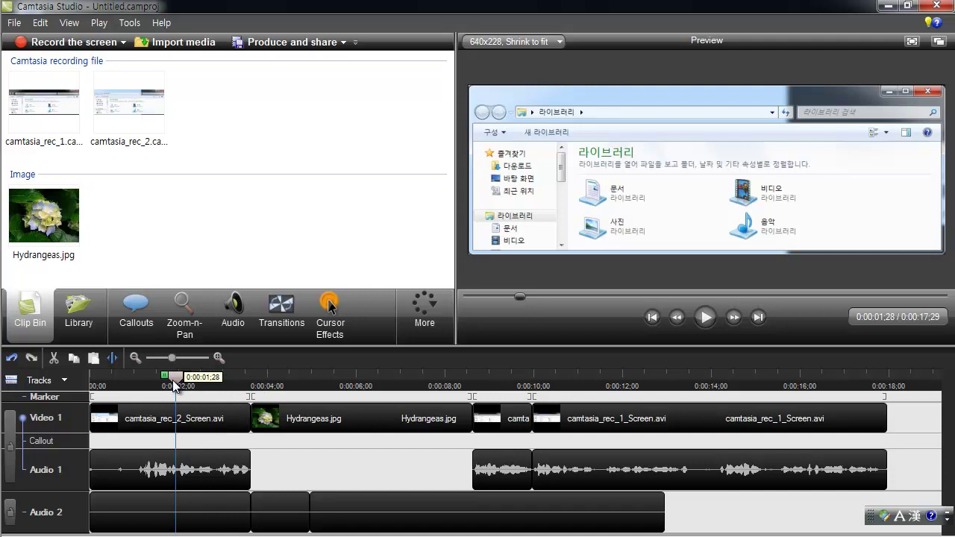
key(m)
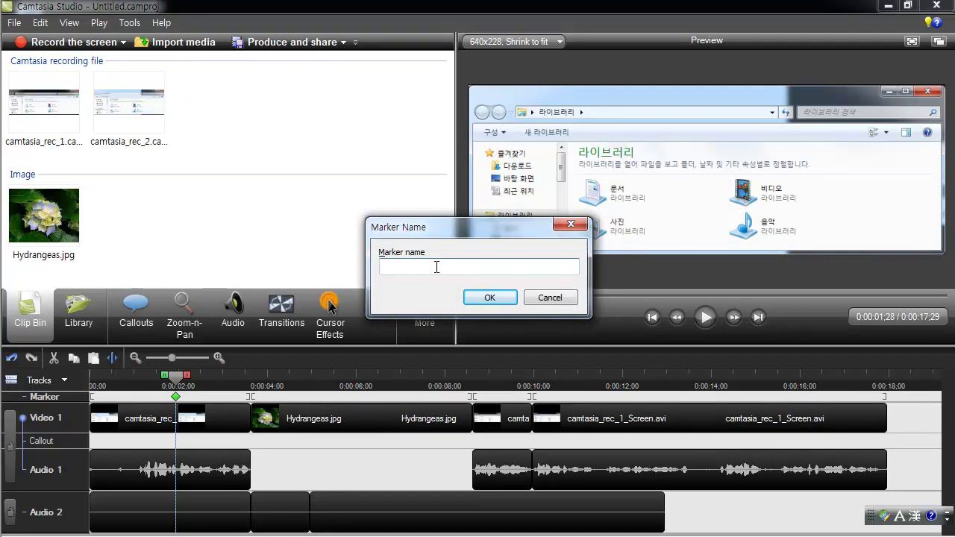
text(소개)
key(Return)
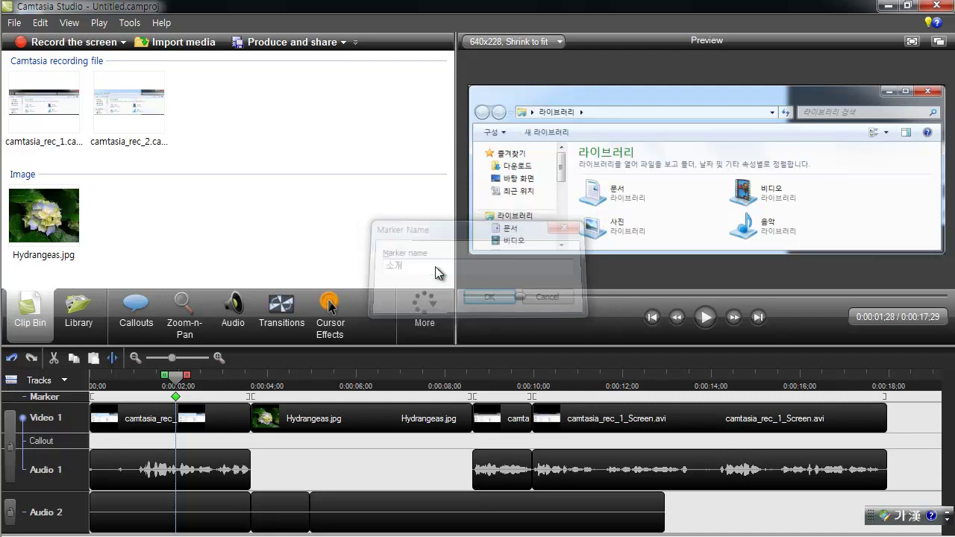
Step: Add a second timeline marker named "마무리 단계" at 0:00:10;27
click(319, 377)
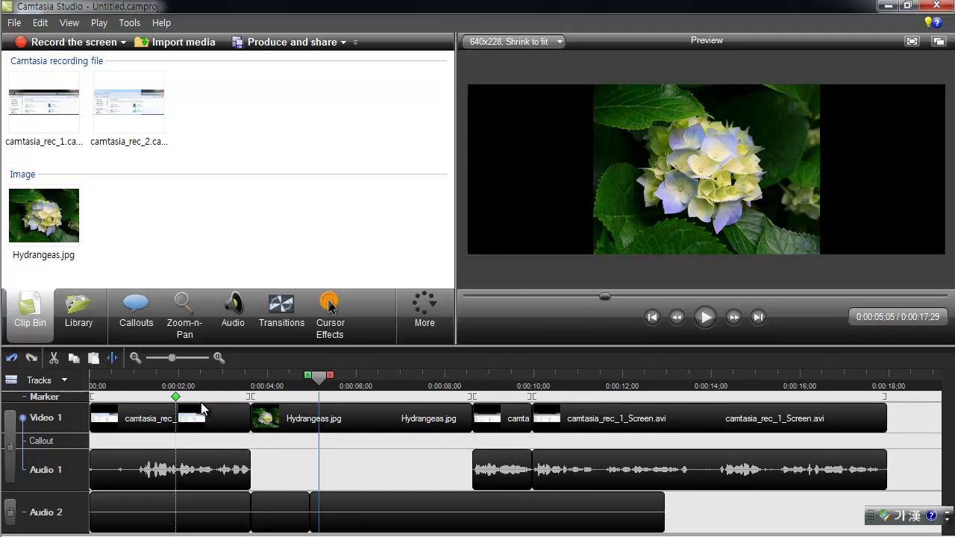
click(165, 378)
drag(165, 378, 575, 378)
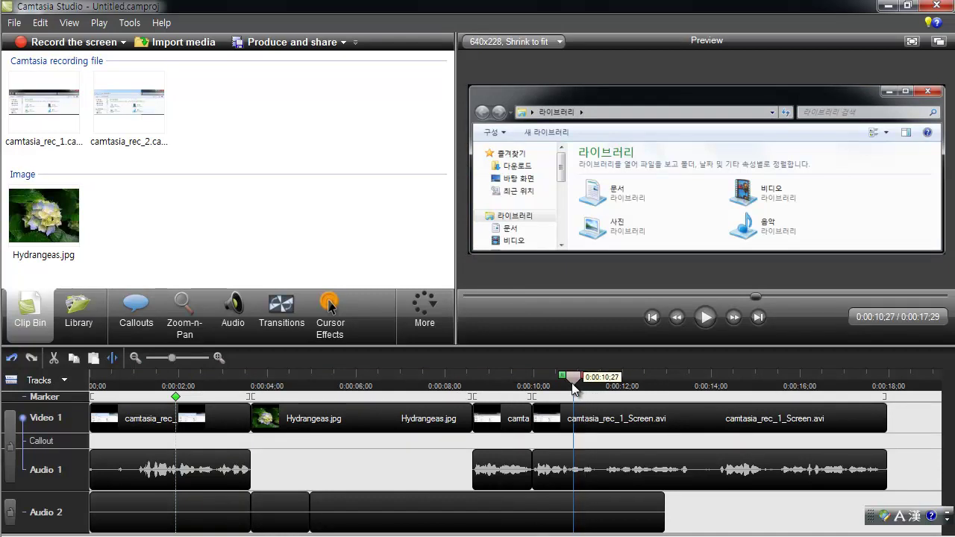
key(m)
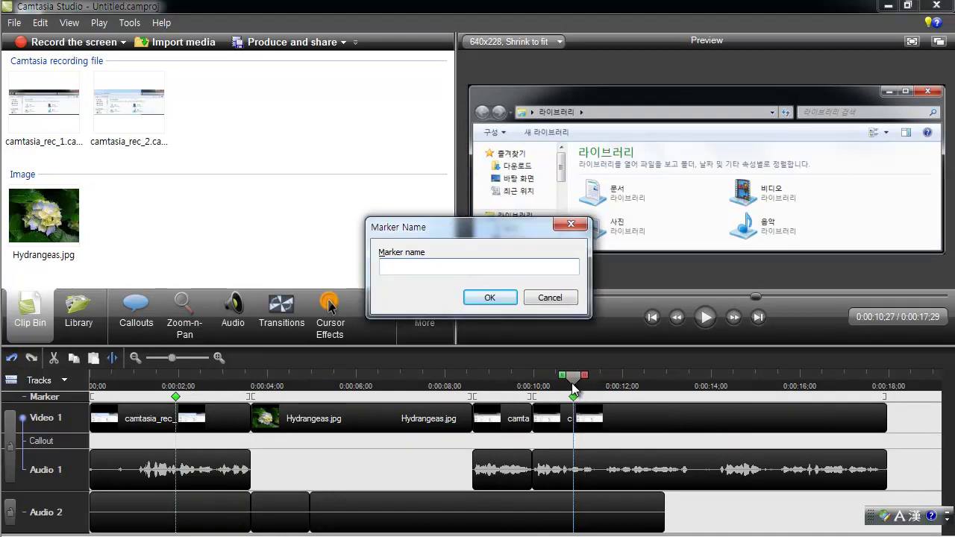
text(dls)
key(Hangul)
text(마무리 단계)
key(Return)
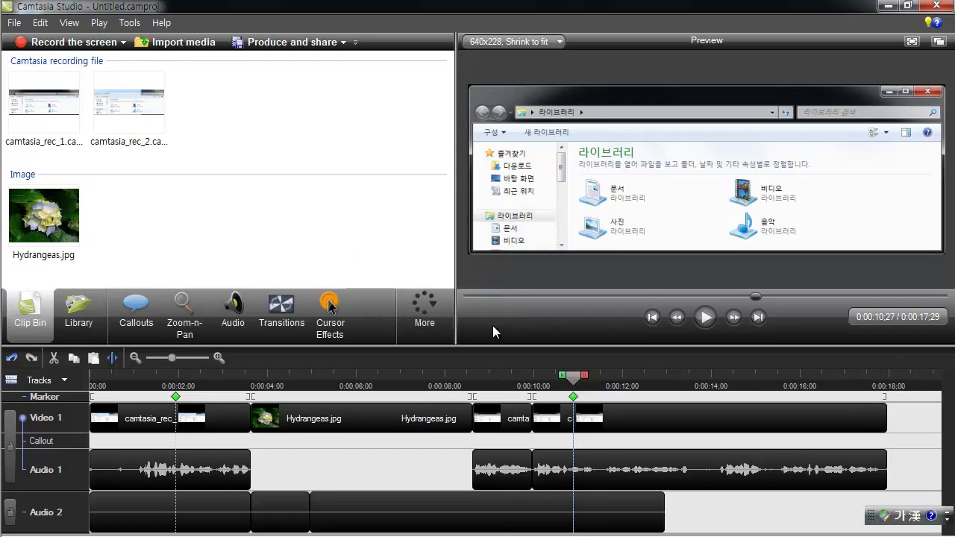
Step: Move the playhead to 0:00:04;08 and permanently unlink Audio 1 from Video 1
drag(246, 378, 631, 365)
drag(285, 378, 277, 378)
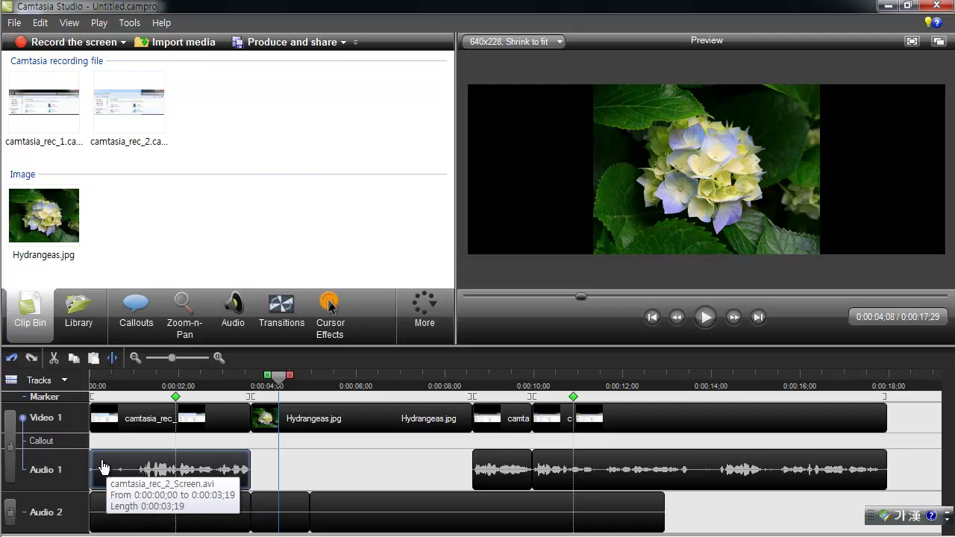
click(23, 420)
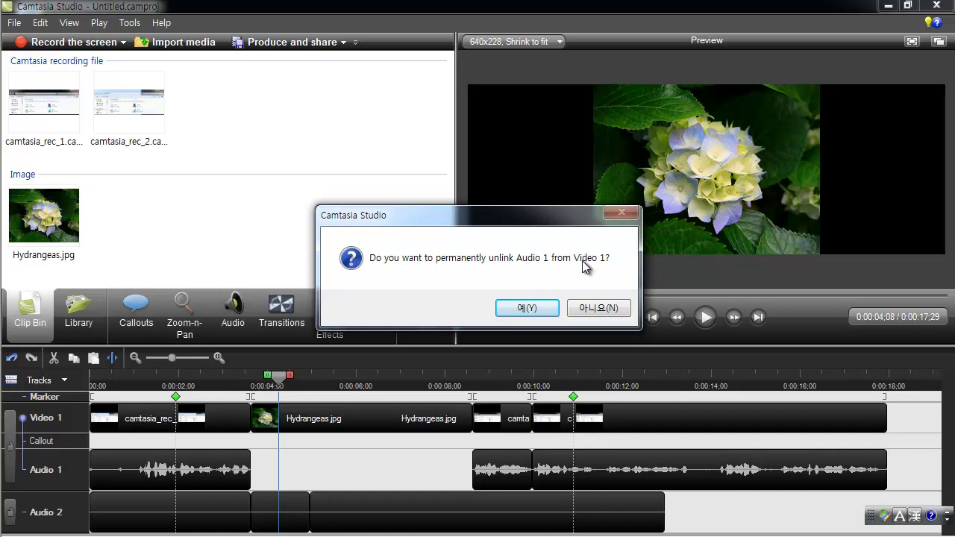
click(527, 307)
Step: Delete only the Audio 1 part of the first camtasia_rec_2_Screen.avi clip, keeping its video
click(115, 422)
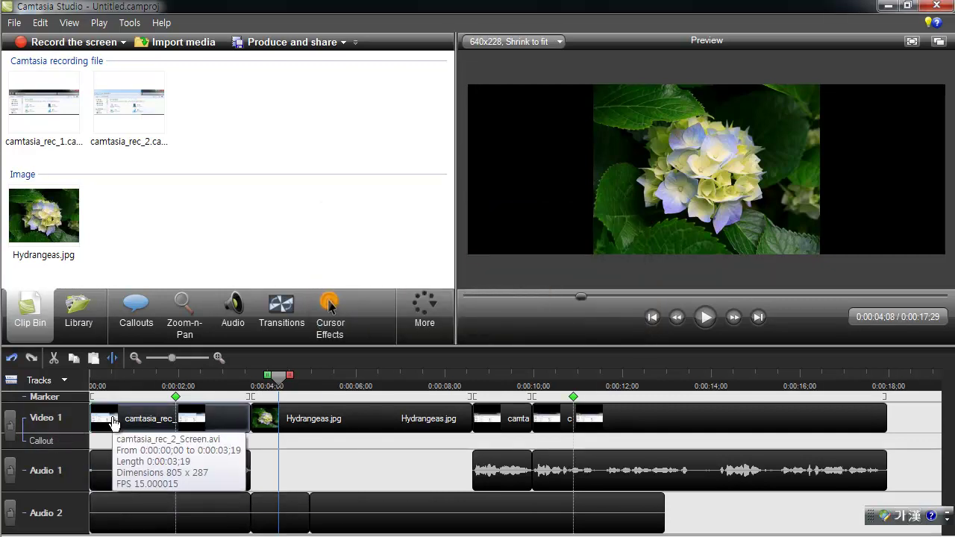
click(150, 471)
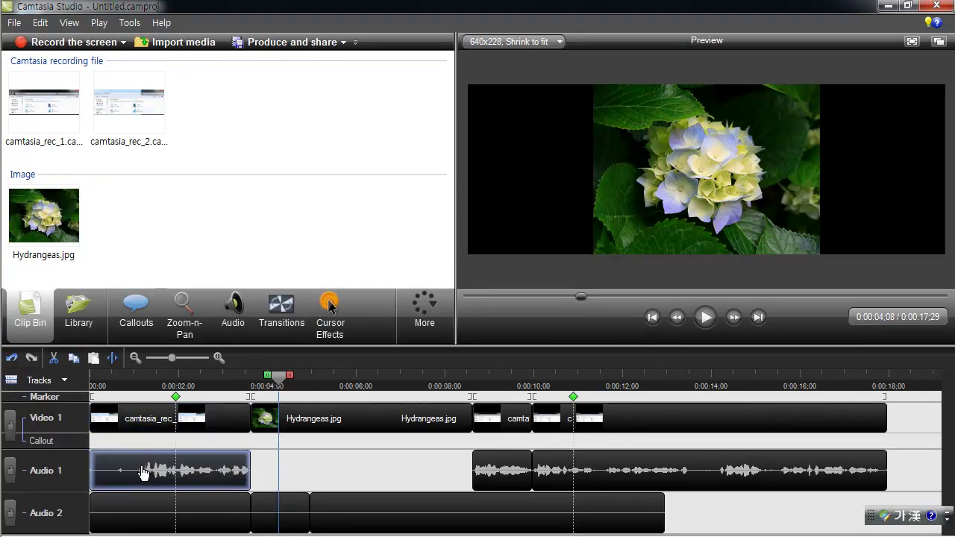
key(Delete)
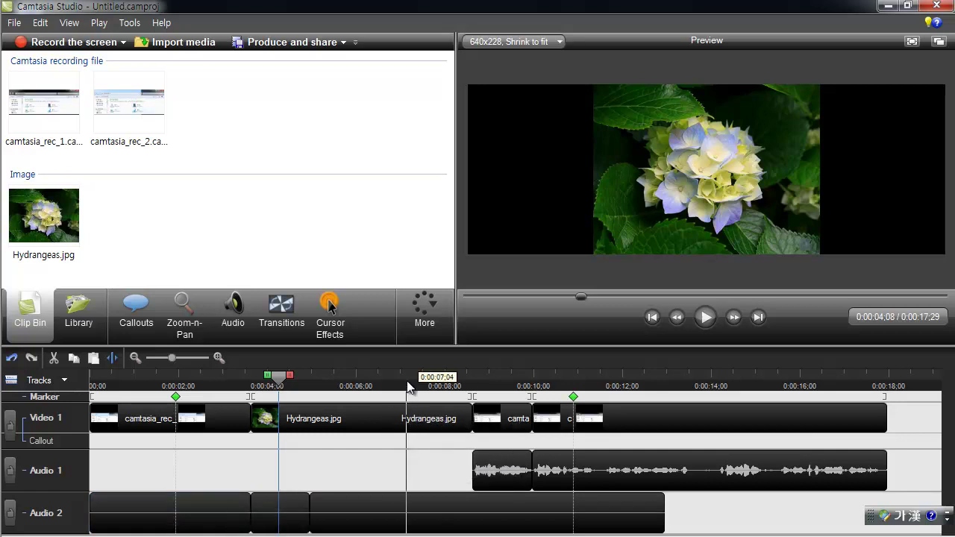
Step: Delete the last camtasia_rec_1_Screen.avi clip from Video 1 and Audio 1, and move the playhead to 0:00:11;23
click(657, 420)
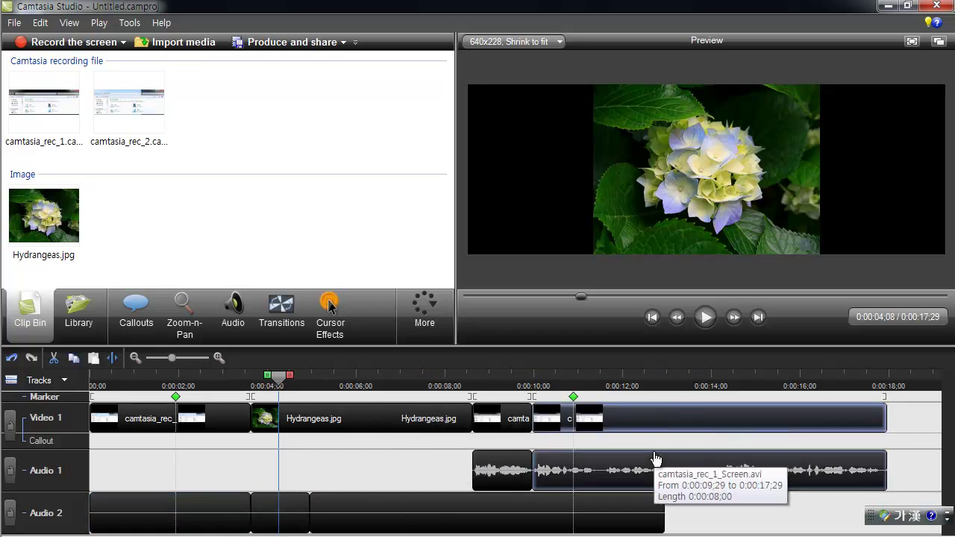
key(Delete)
click(512, 382)
drag(508, 382, 612, 372)
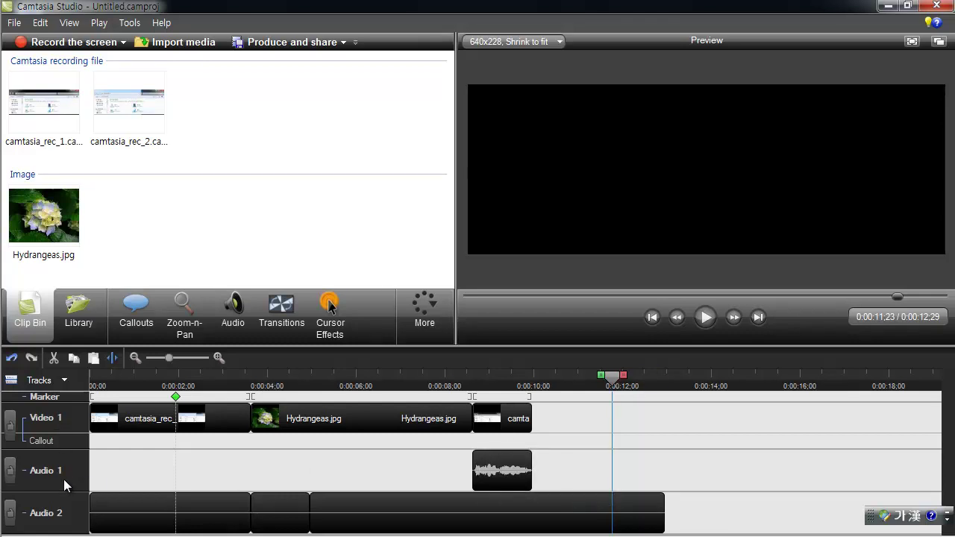
Step: Move the playhead to the end of Audio 2 at 0:00:12;29 and delete all three system audio clips from that track
click(448, 528)
drag(592, 390, 666, 385)
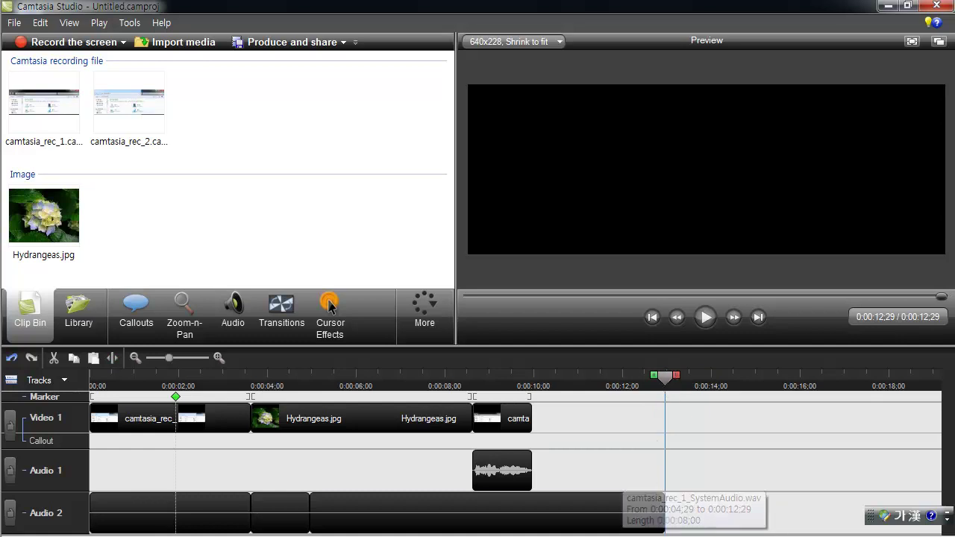
click(619, 527)
key(Delete)
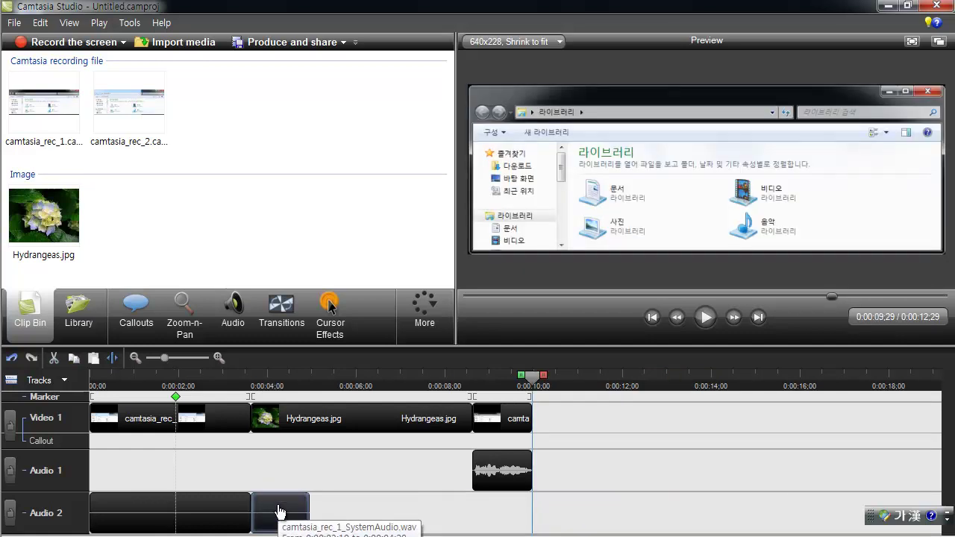
click(277, 512)
key(Delete)
click(215, 512)
key(Delete)
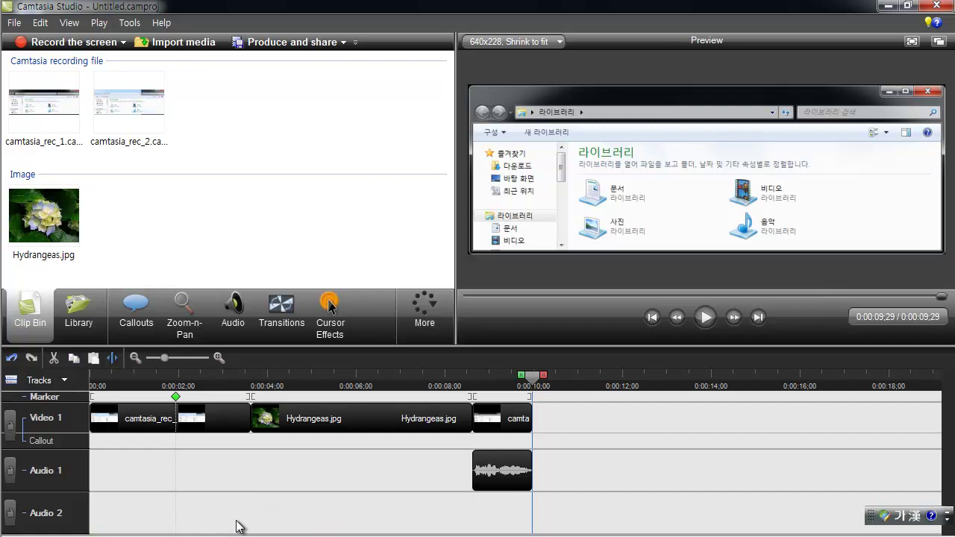